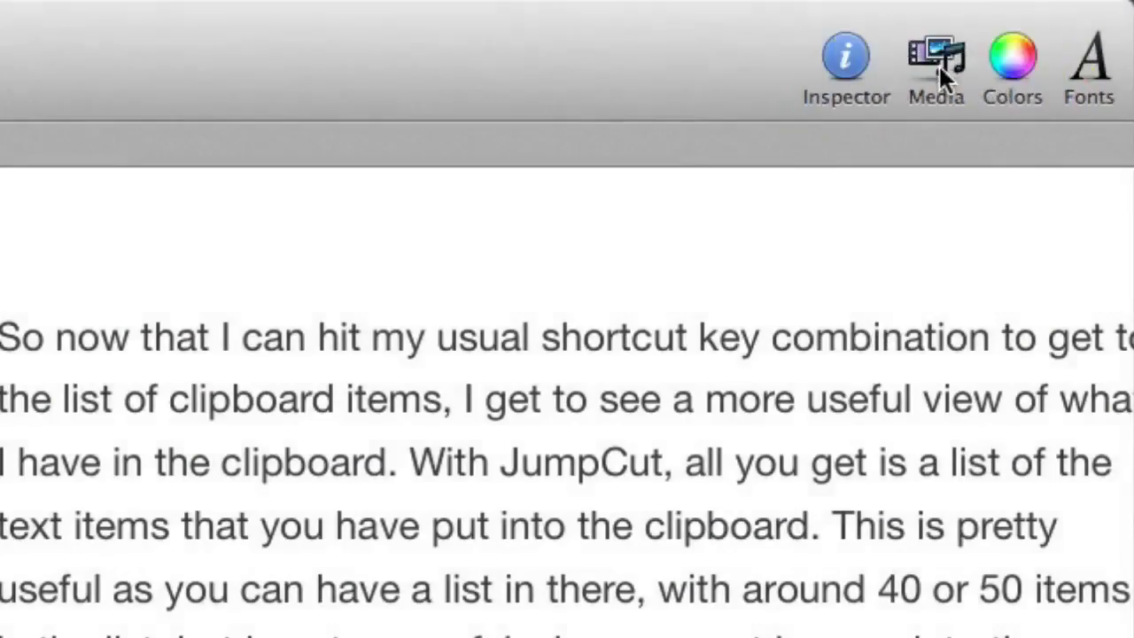
# Step: Preview the 'Creating Caption' tutorial clip from the Movies library in the Media browser
pyautogui.click(937, 60)
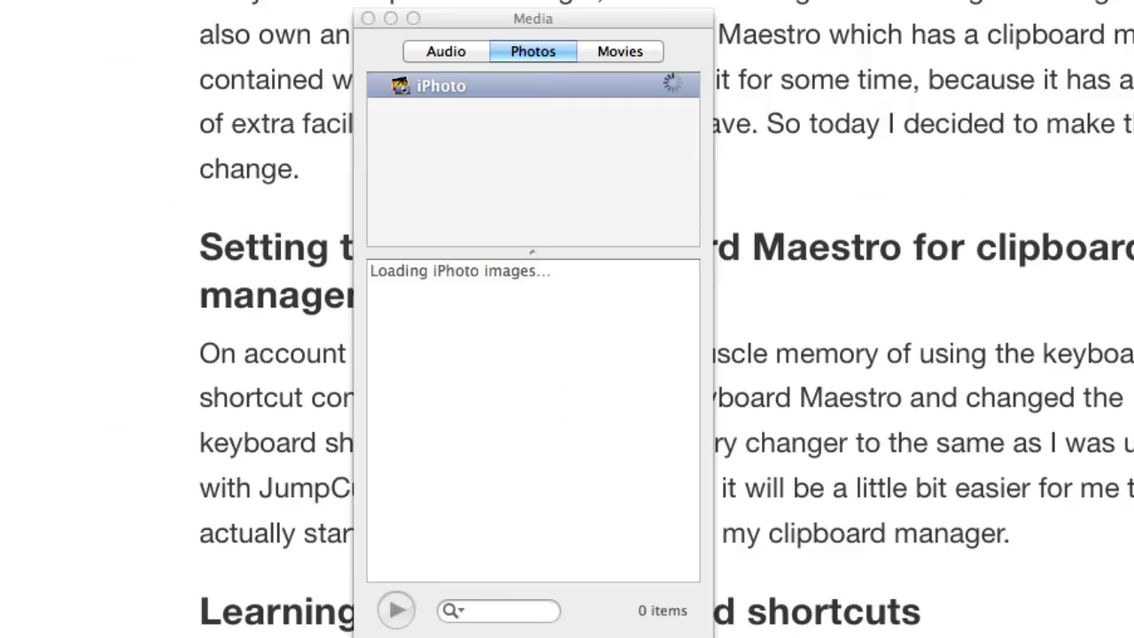
pyautogui.click(619, 50)
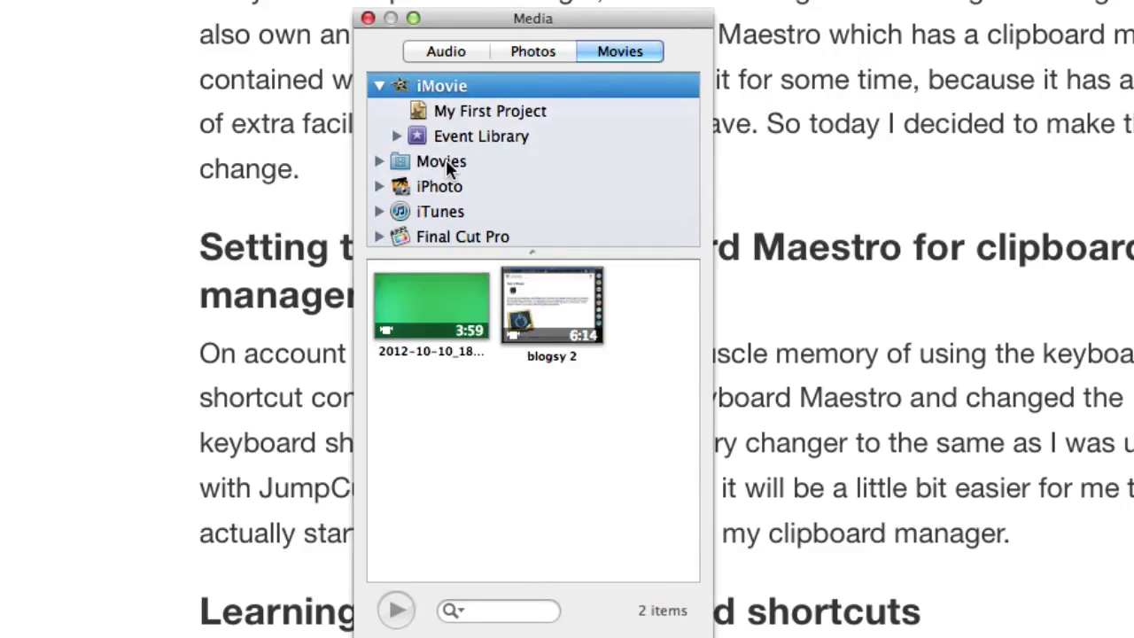
pyautogui.click(434, 161)
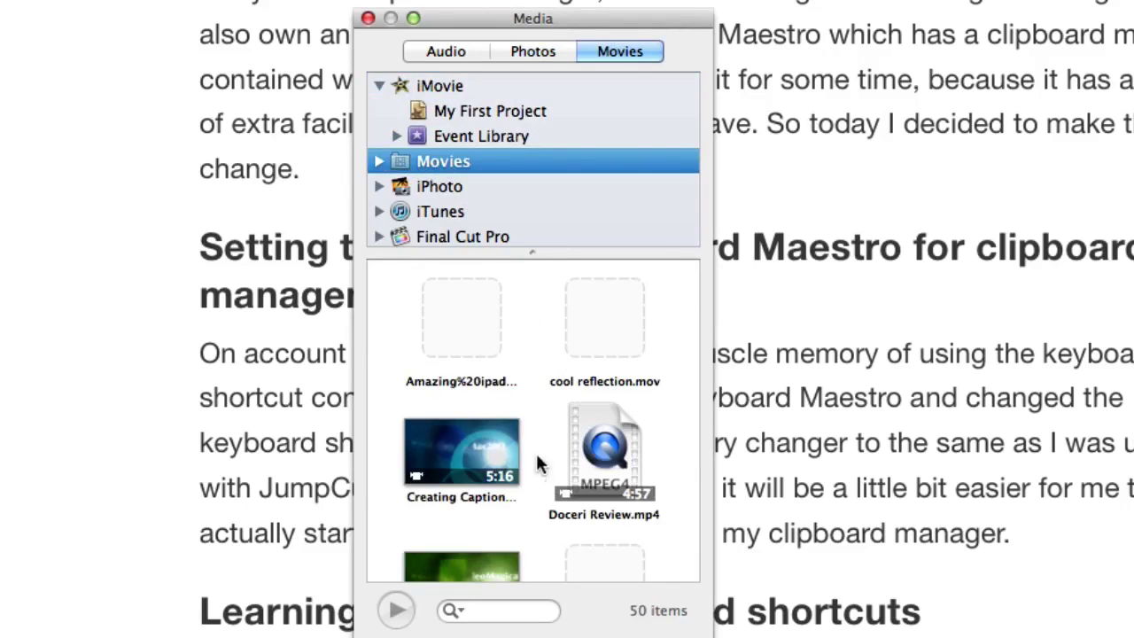
pyautogui.click(447, 448)
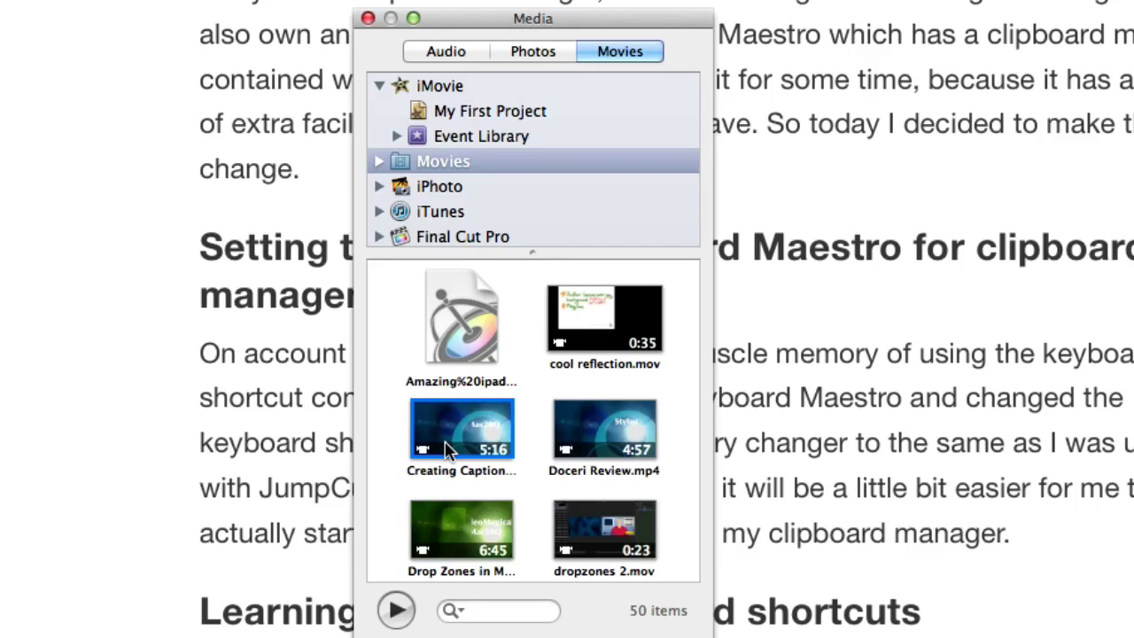
pyautogui.doubleClick(448, 445)
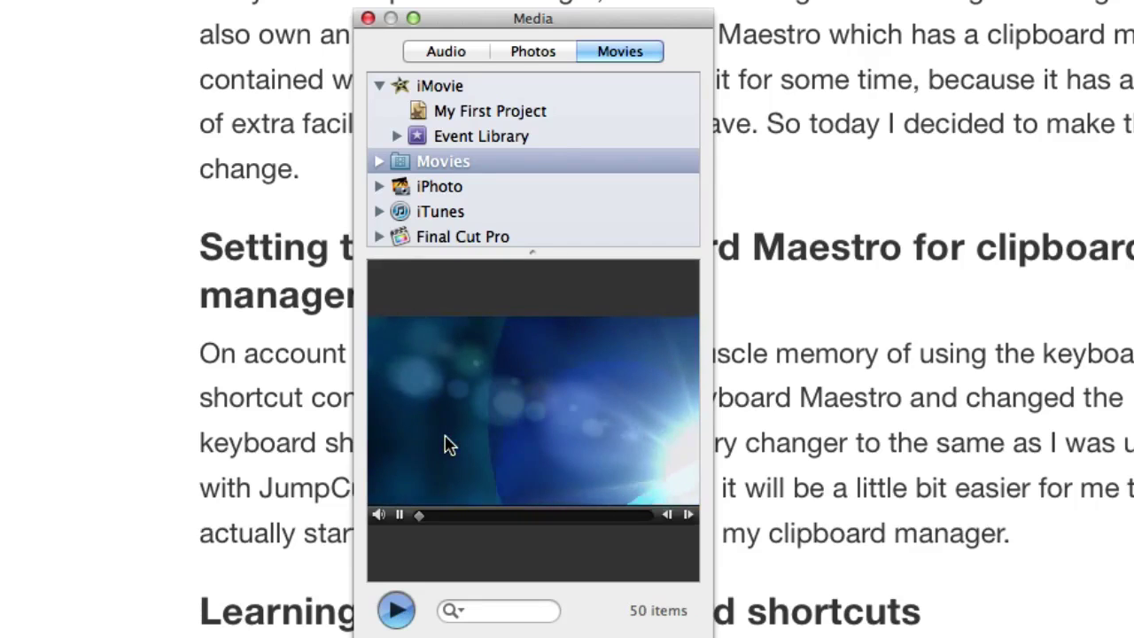
# Step: Place the 'Creating Caption' clip on page 2 as a movie widget and close the Media browser
pyautogui.click(396, 611)
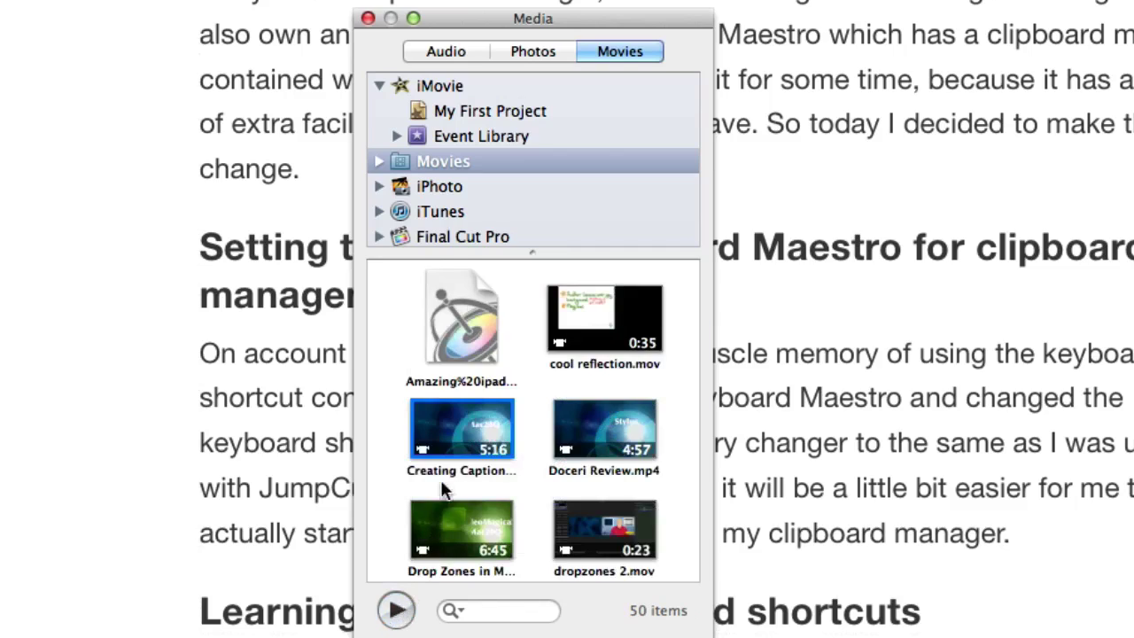
pyautogui.moveTo(461, 432); pyautogui.dragTo(271, 203)
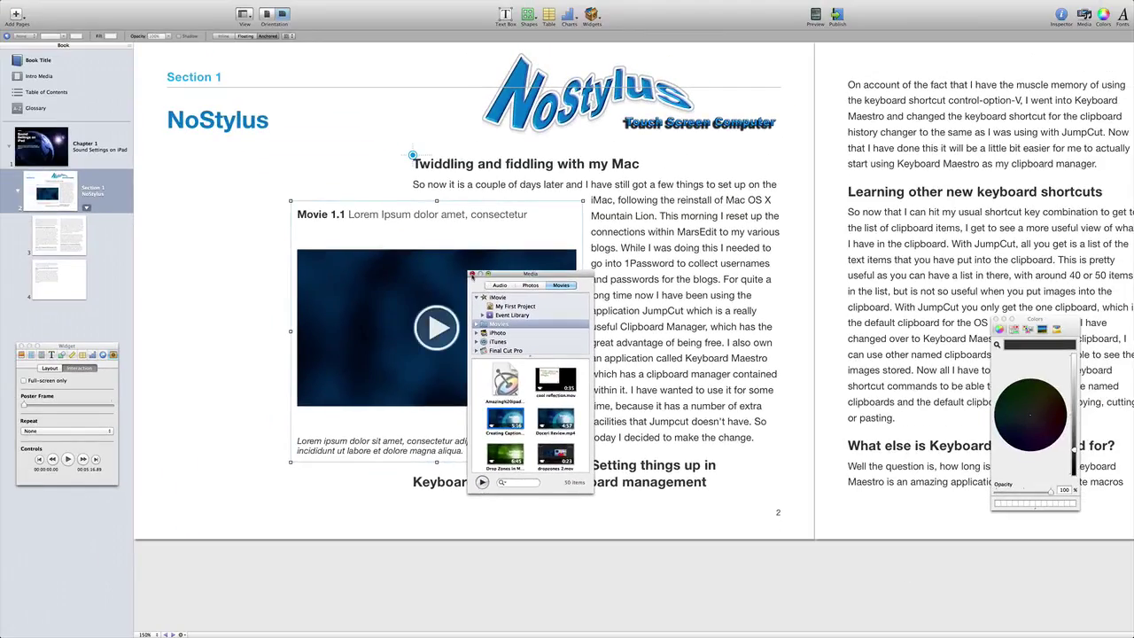
pyautogui.click(471, 274)
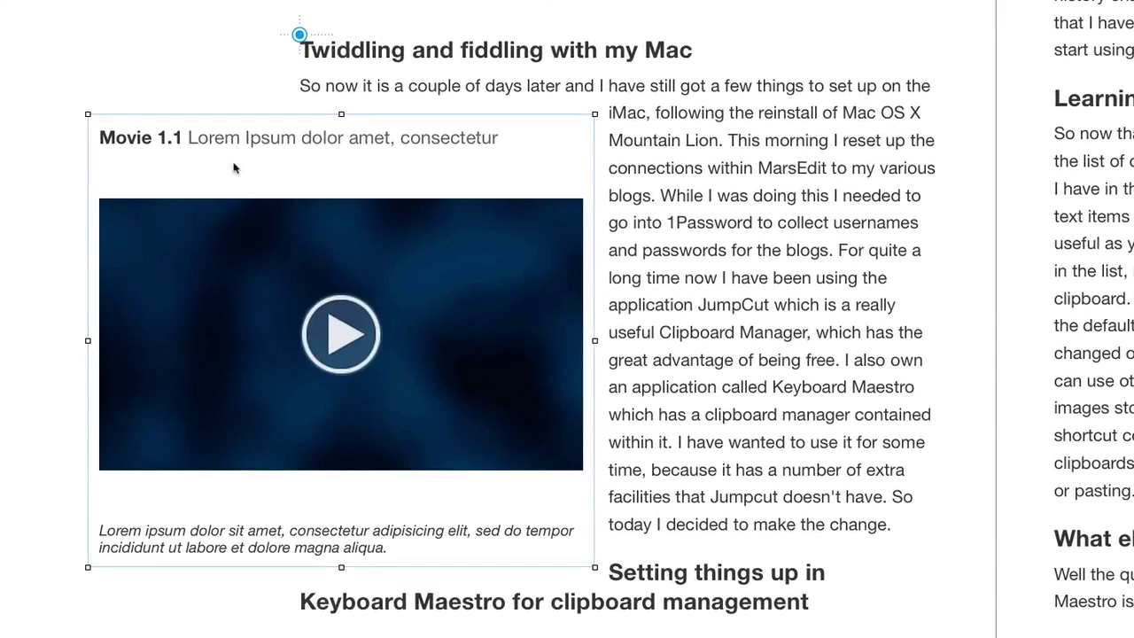
# Step: Move the movie widget below the first paragraph and switch off its title and caption
pyautogui.moveTo(240, 161); pyautogui.dragTo(522, 206)
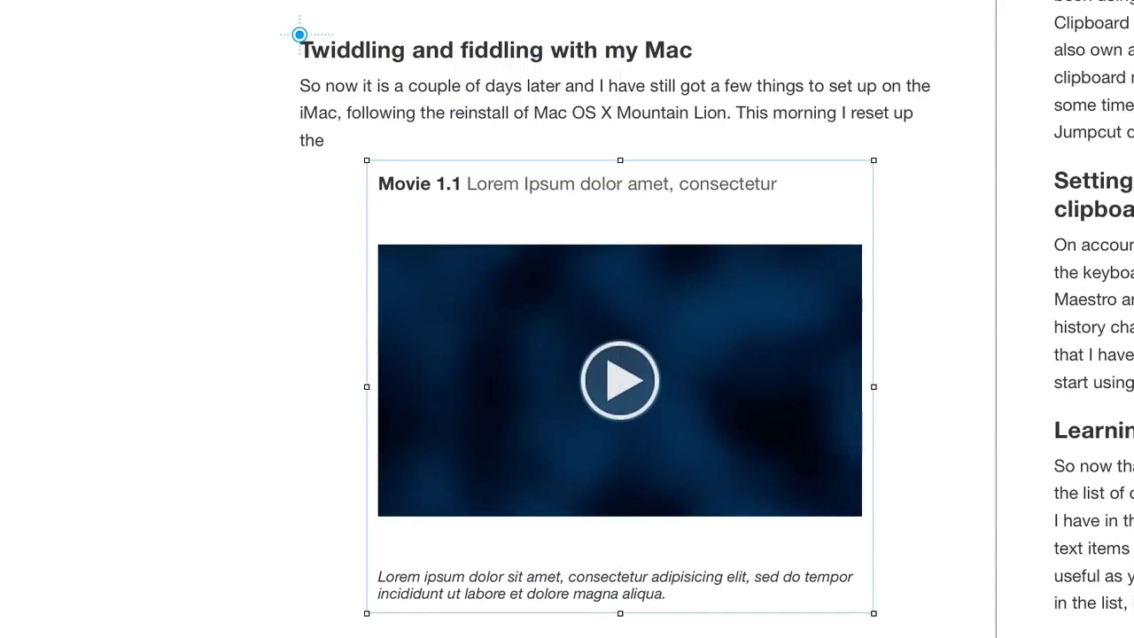
pyautogui.press('alt+super+i')
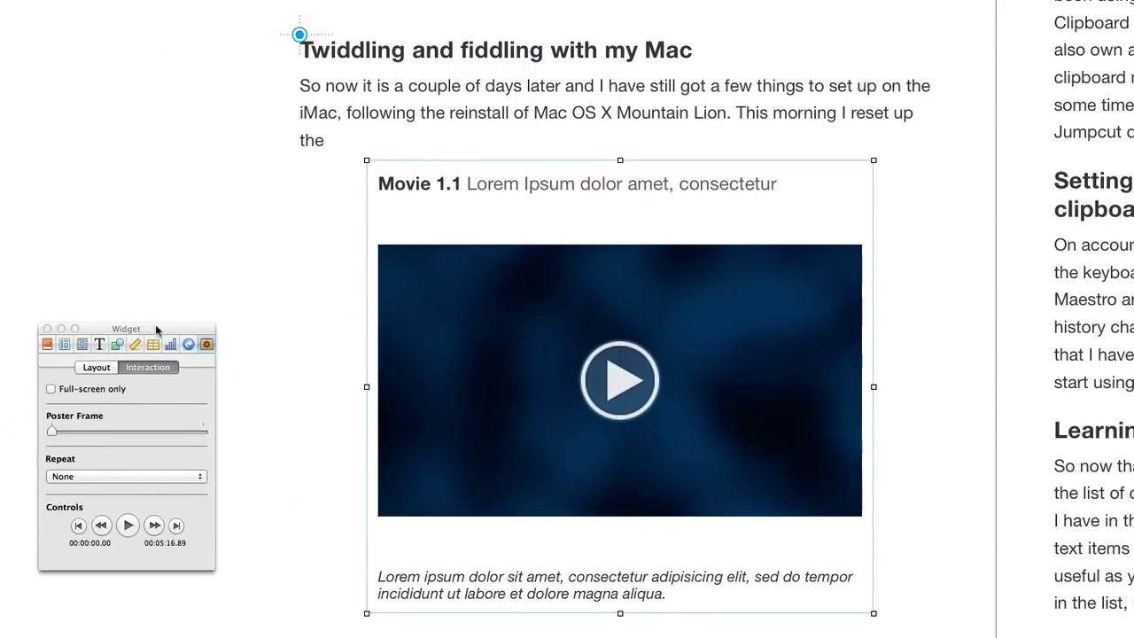
pyautogui.click(92, 368)
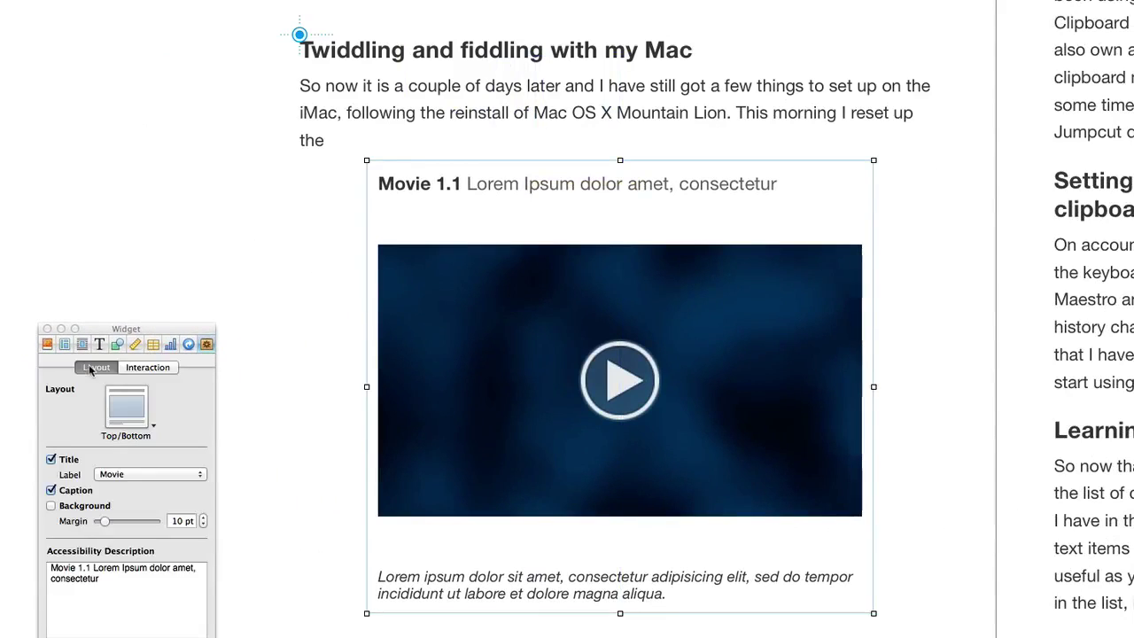
pyautogui.click(51, 460)
pyautogui.click(51, 490)
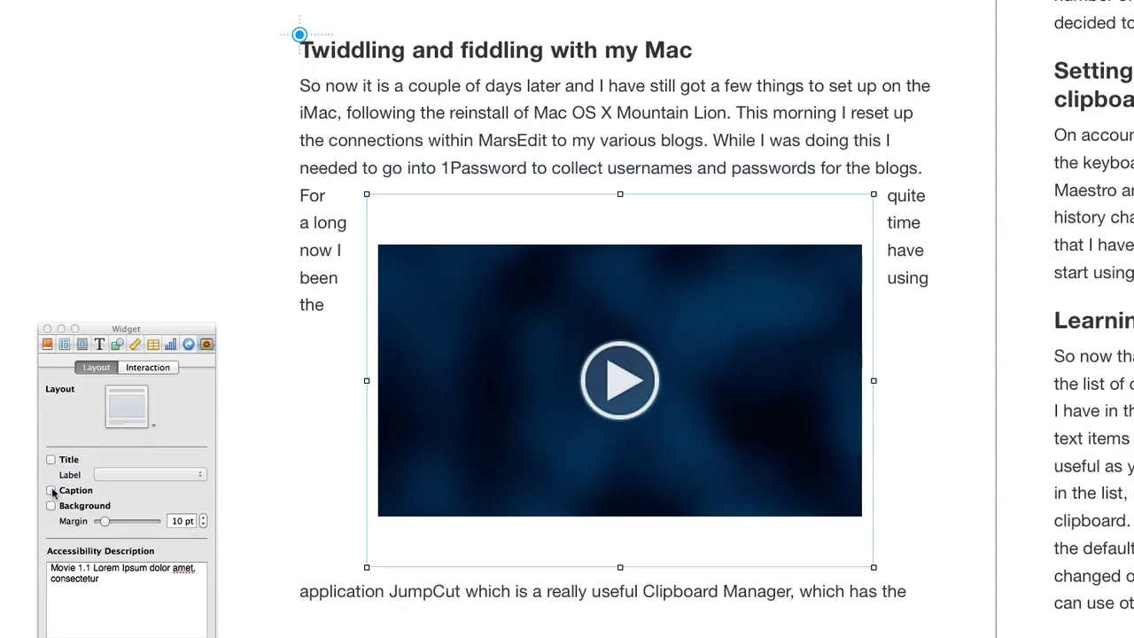
# Step: Widen the movie widget on both the left and right sides
pyautogui.moveTo(367, 381); pyautogui.dragTo(319, 381)
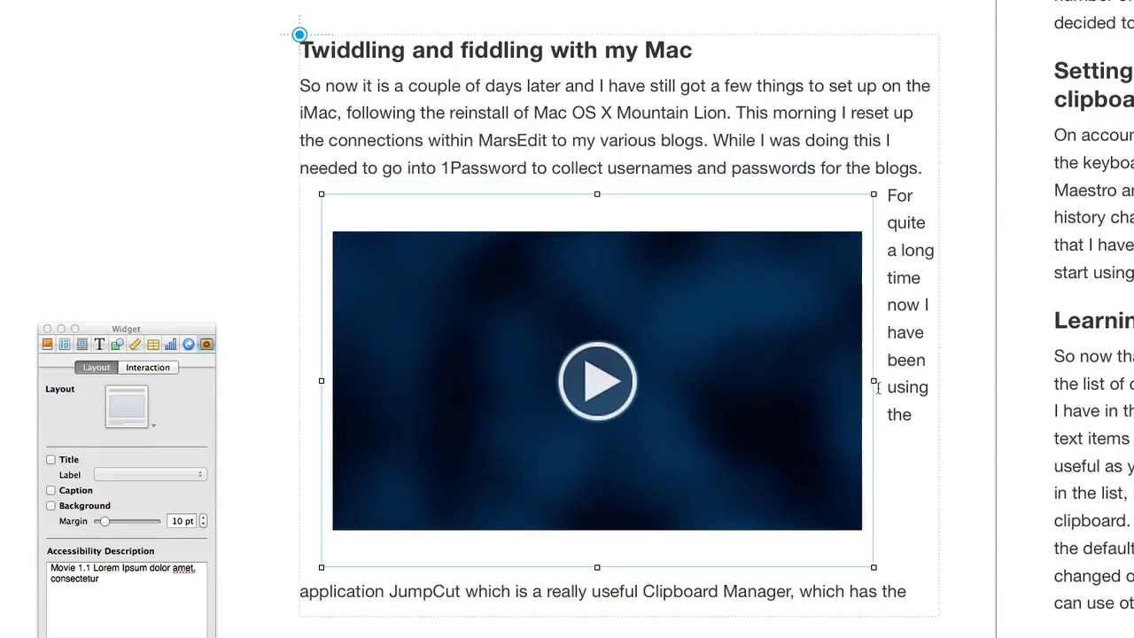
pyautogui.moveTo(873, 381); pyautogui.dragTo(934, 381)
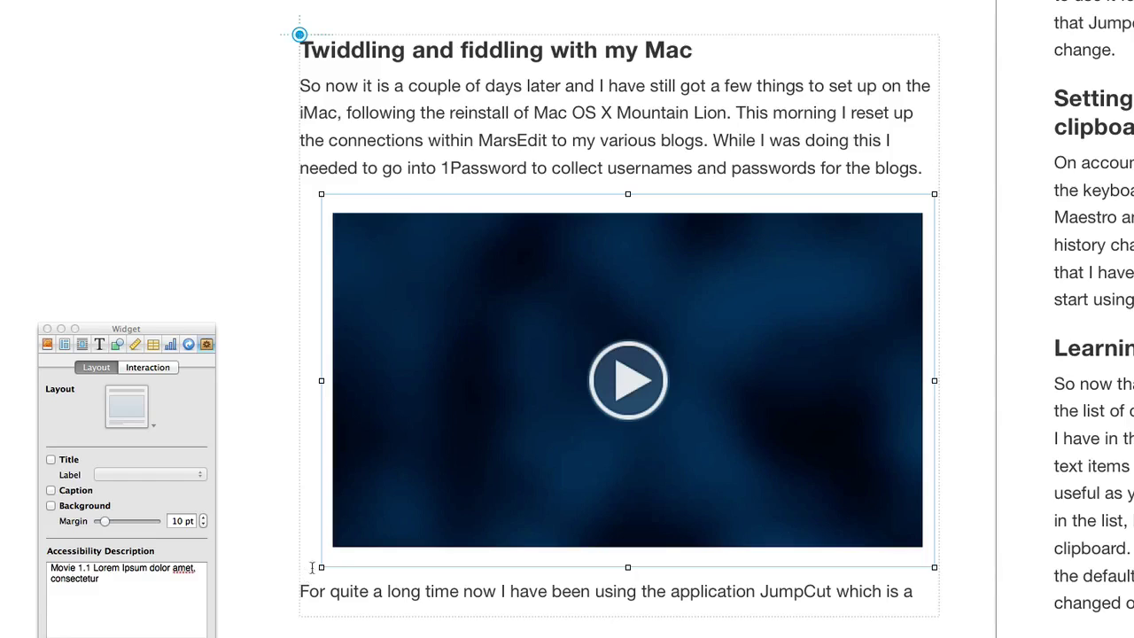
pyautogui.click(400, 497)
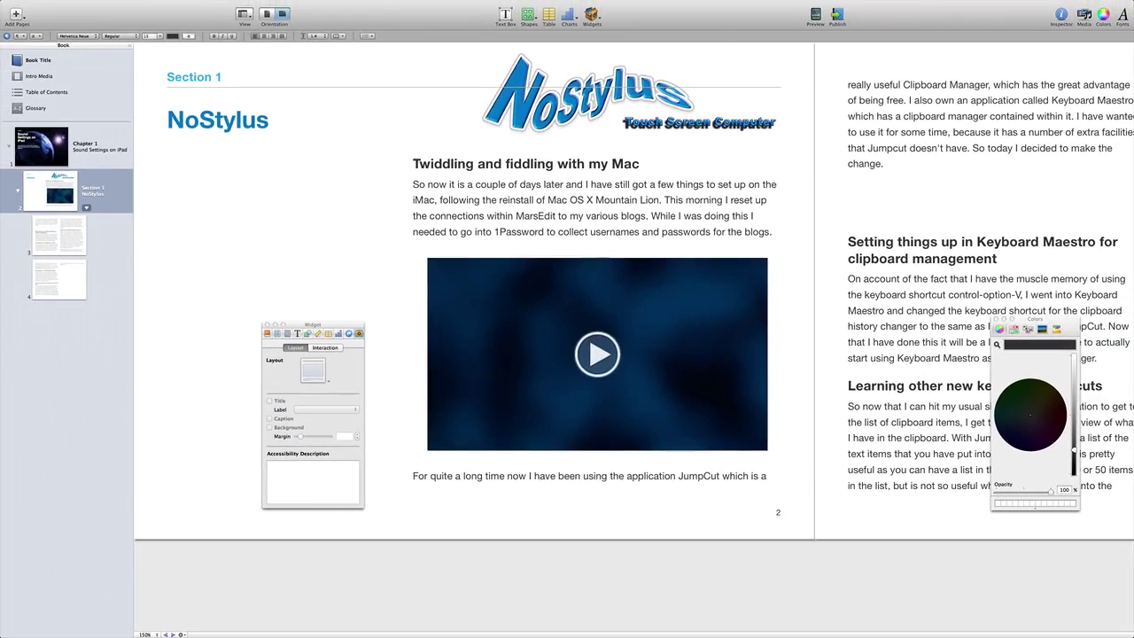
# Step: Scroll right to bring page 3, with the Keyboard Maestro sections, into view
pyautogui.hscroll(5, 538, 267)
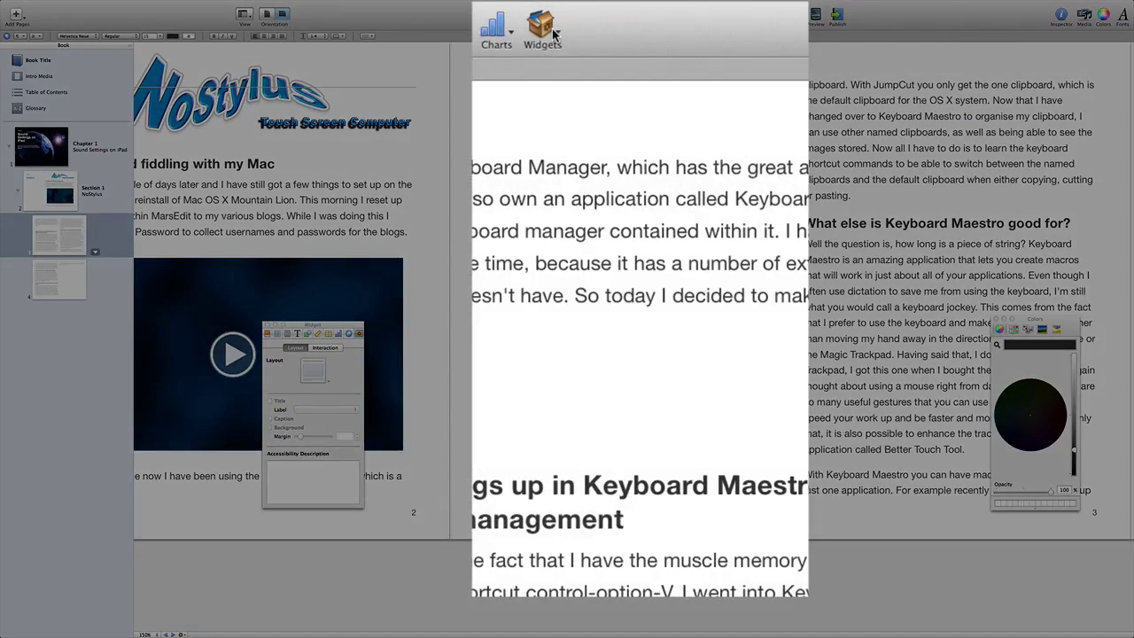
pyautogui.click(592, 15)
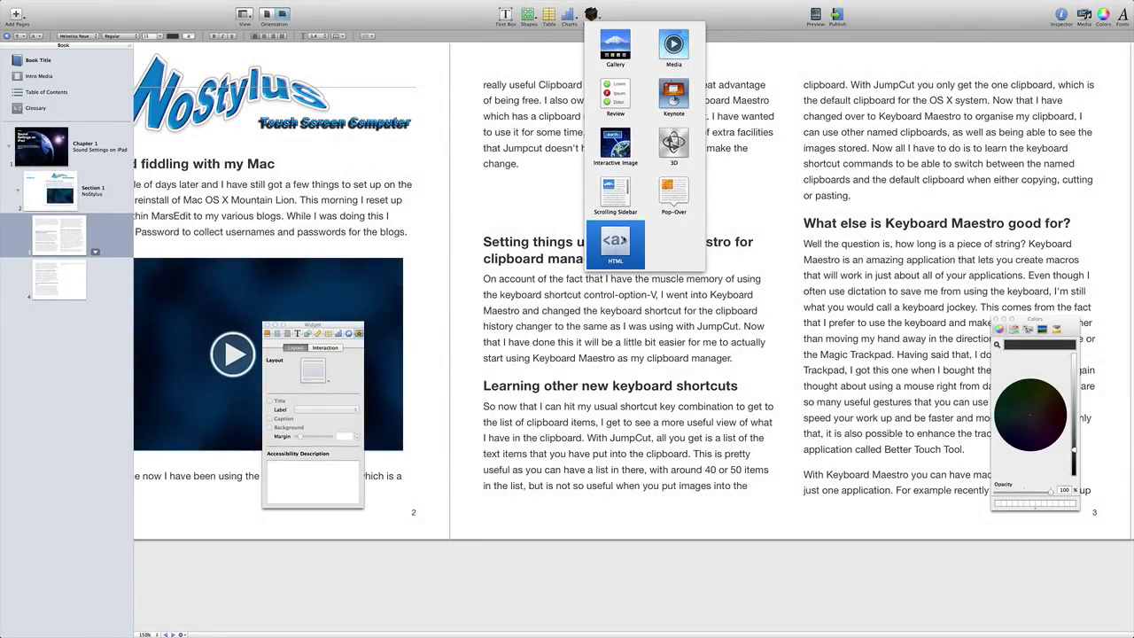
# Step: Insert an HTML widget on page 3, position it in the text, and open it for editing
pyautogui.click(614, 243)
pyautogui.moveTo(839, 305); pyautogui.dragTo(623, 280)
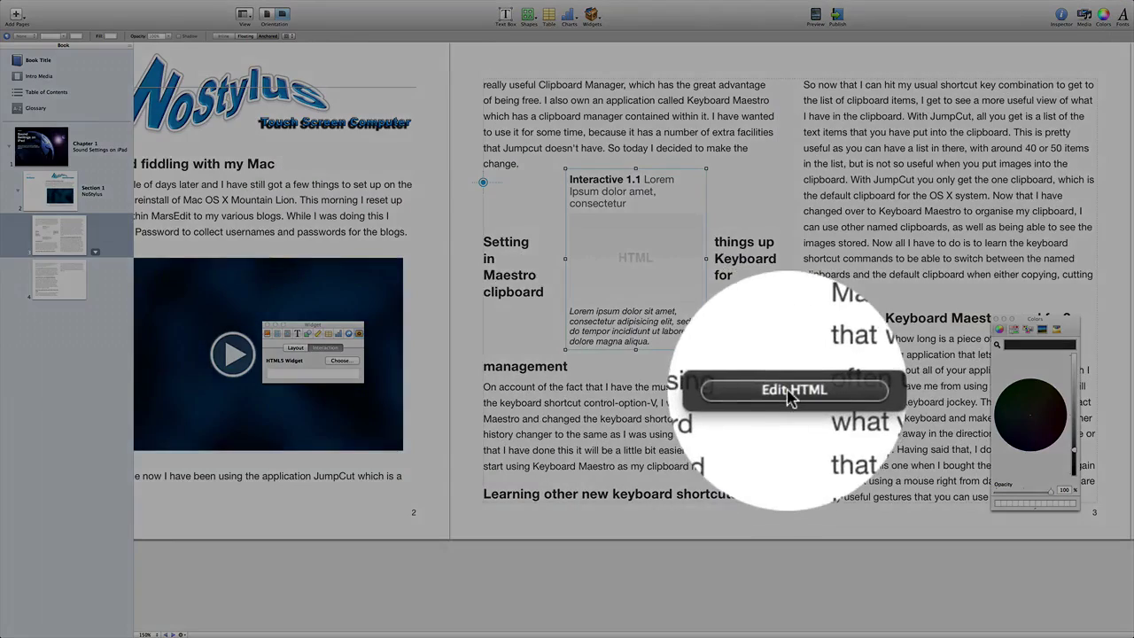
pyautogui.click(788, 391)
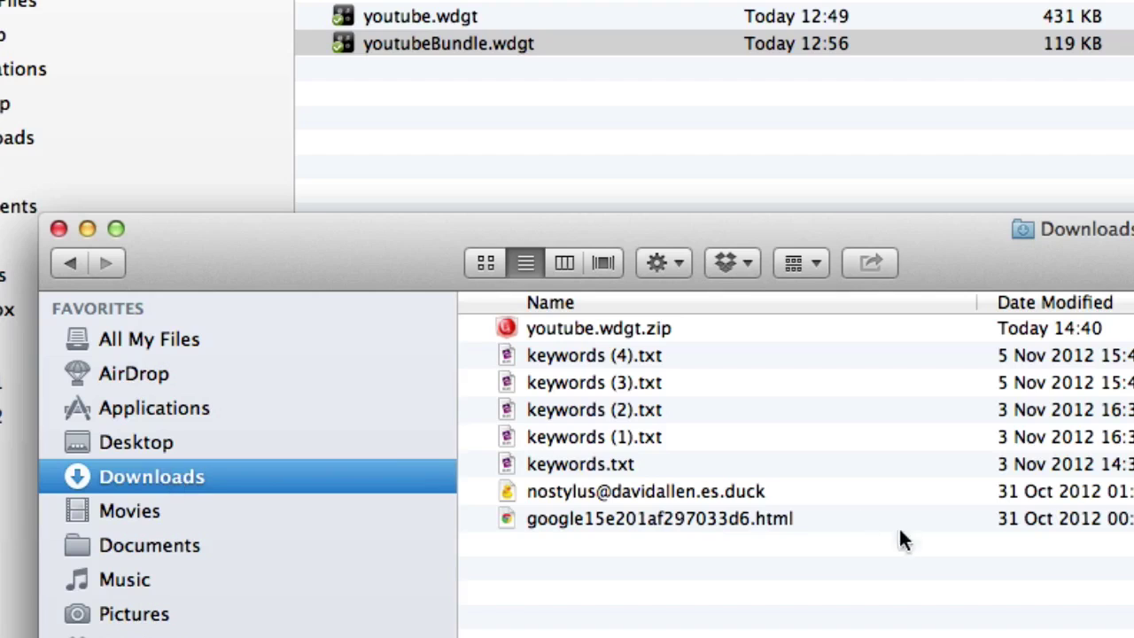
# Step: Unzip youtube.wdgt.zip in Downloads and set youtube.wdgt aside on the Dropzone shelf
pyautogui.click(615, 336)
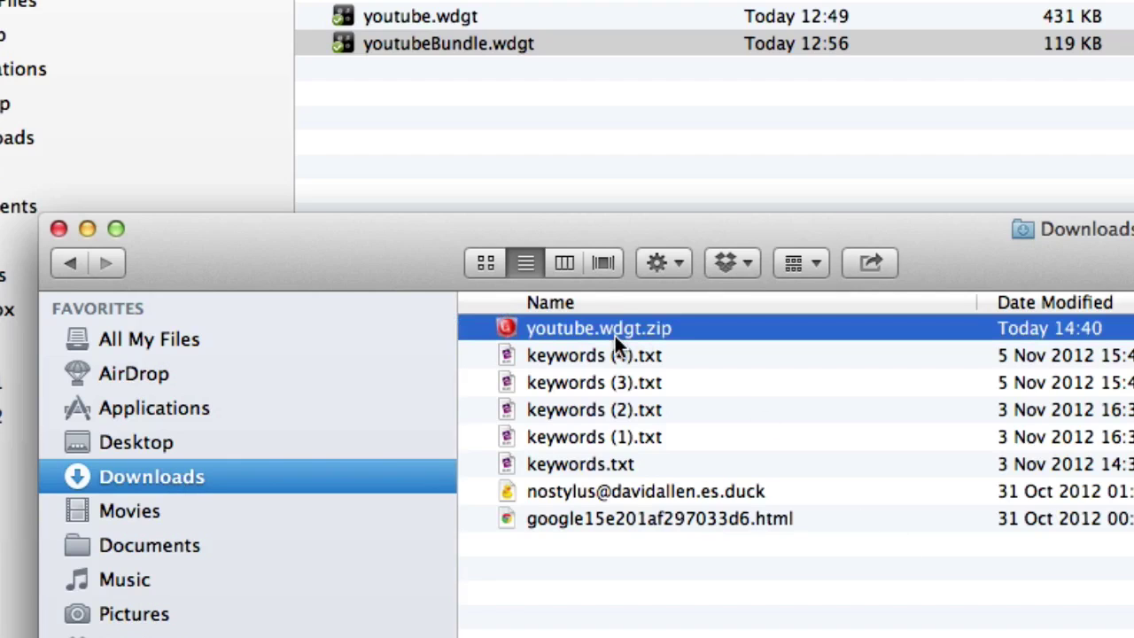
pyautogui.doubleClick(614, 336)
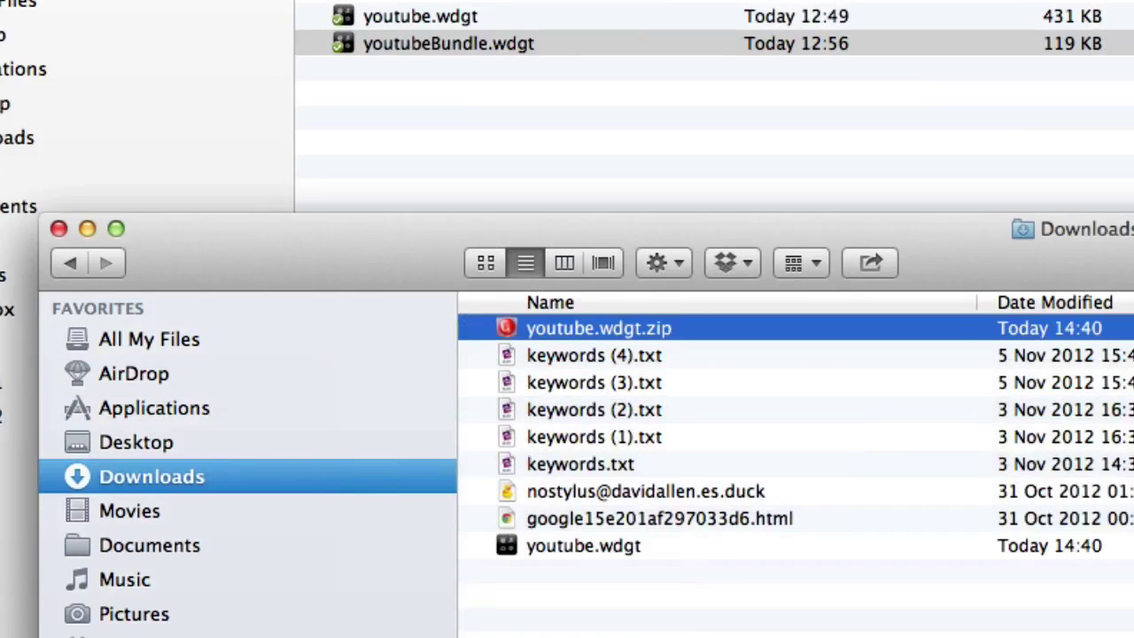
pyautogui.click(663, 326)
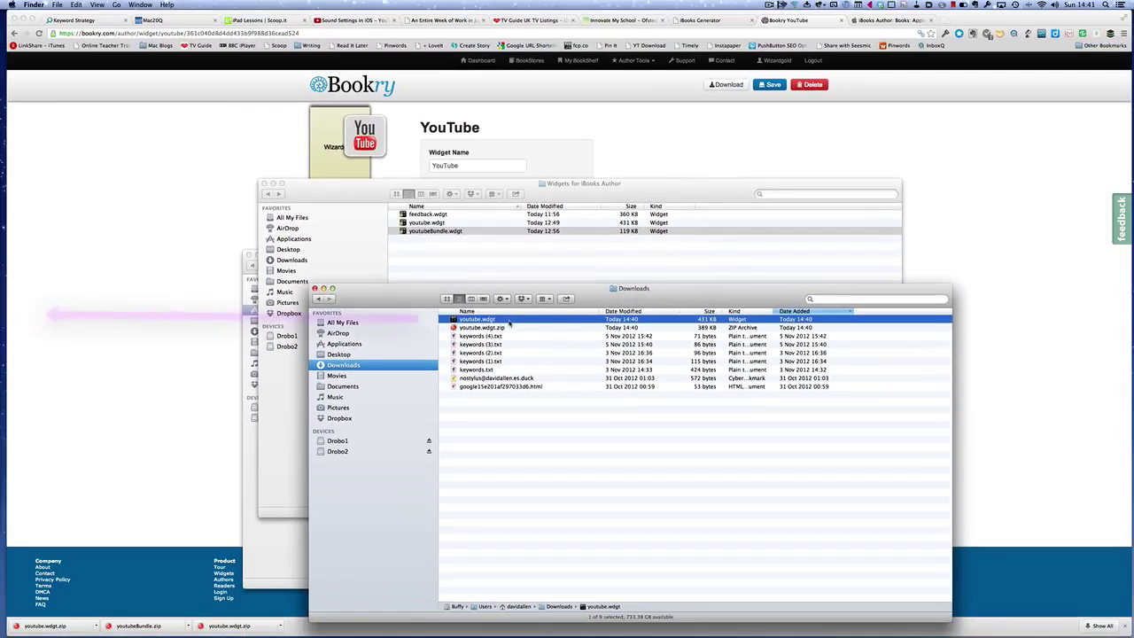
pyautogui.moveTo(509, 324)
pyautogui.mouseDown()
pyautogui.moveTo(21, 319)
pyautogui.moveTo(24, 329)
pyautogui.mouseUp()
# Step: Load youtube.wdgt from the shelf into page 3's HTML widget, showing the Bookry player
pyautogui.press('super+Tab')
pyautogui.press('super+Tab')
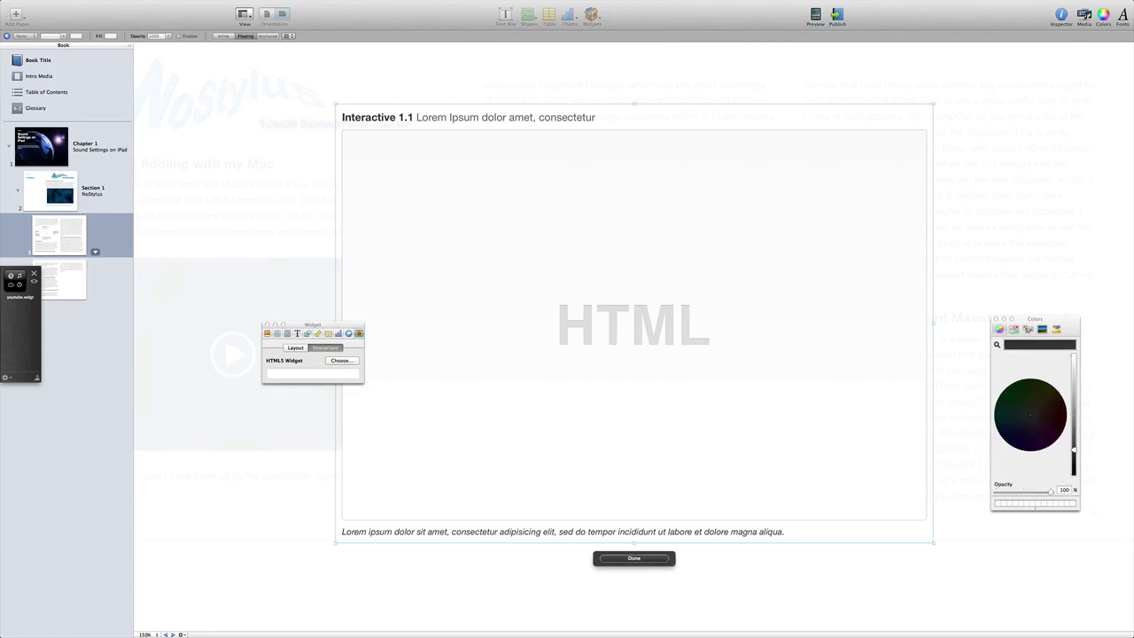
pyautogui.moveTo(15, 280); pyautogui.dragTo(444, 280)
pyautogui.moveTo(587, 318); pyautogui.dragTo(586, 321)
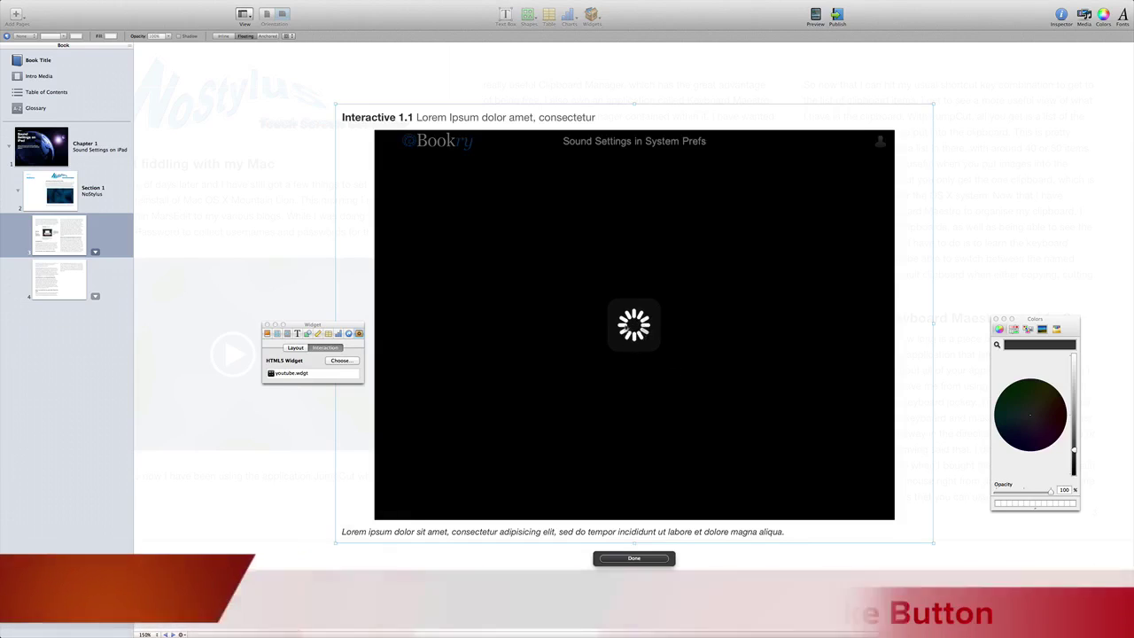
pyautogui.click(633, 558)
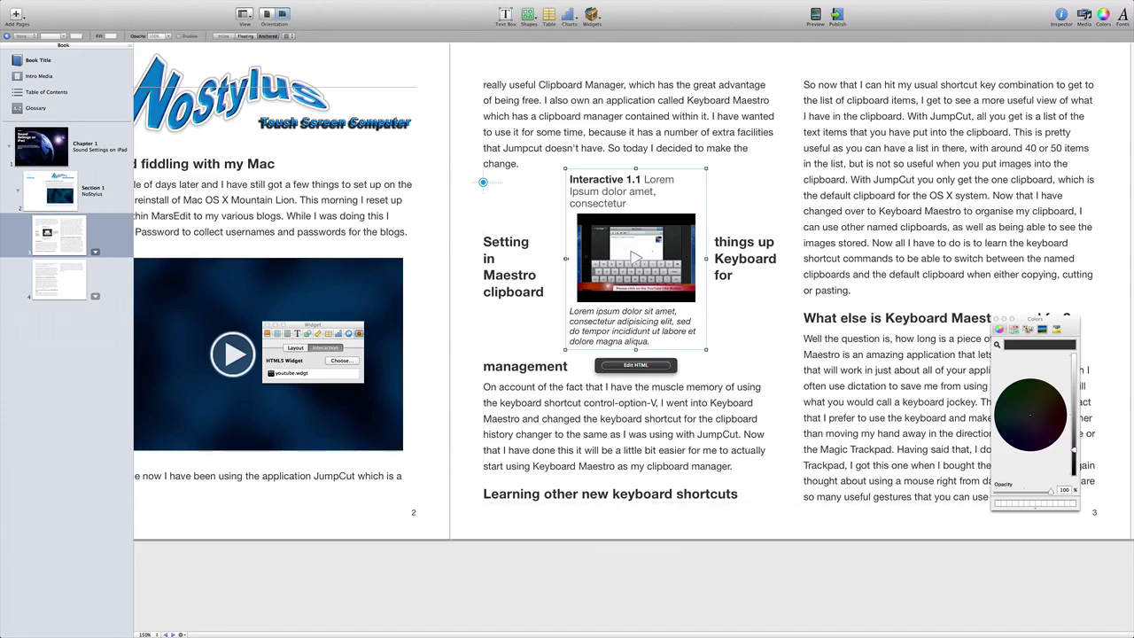
# Step: Widen the YouTube widget to about 432 pt so it fills the text column
pyautogui.moveTo(565, 259); pyautogui.dragTo(483, 257)
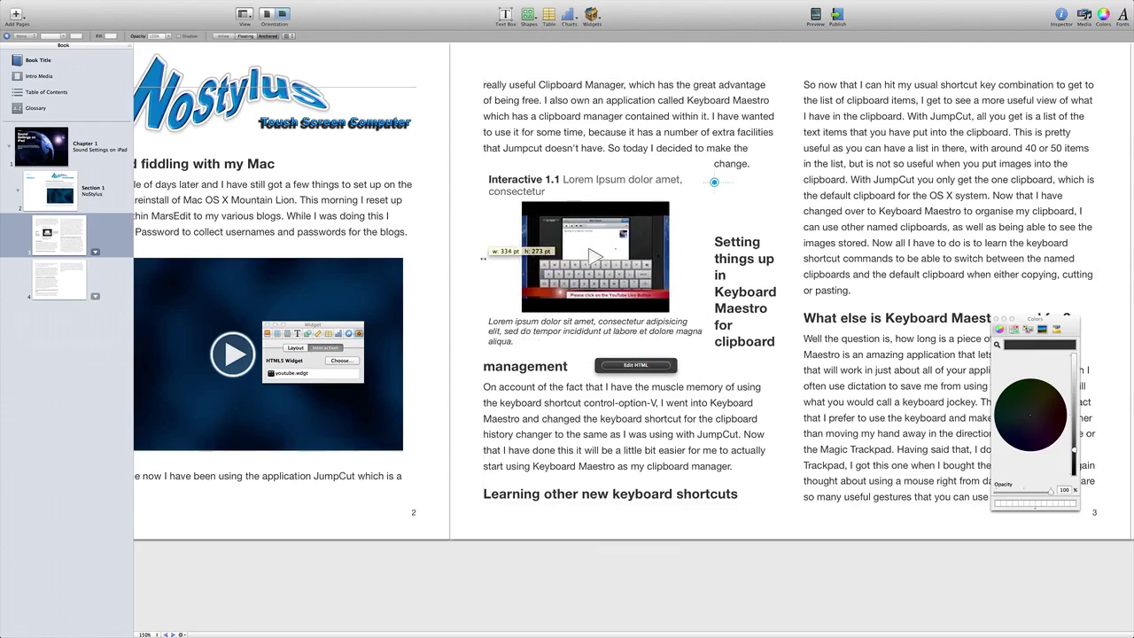
pyautogui.moveTo(711, 258); pyautogui.dragTo(770, 259)
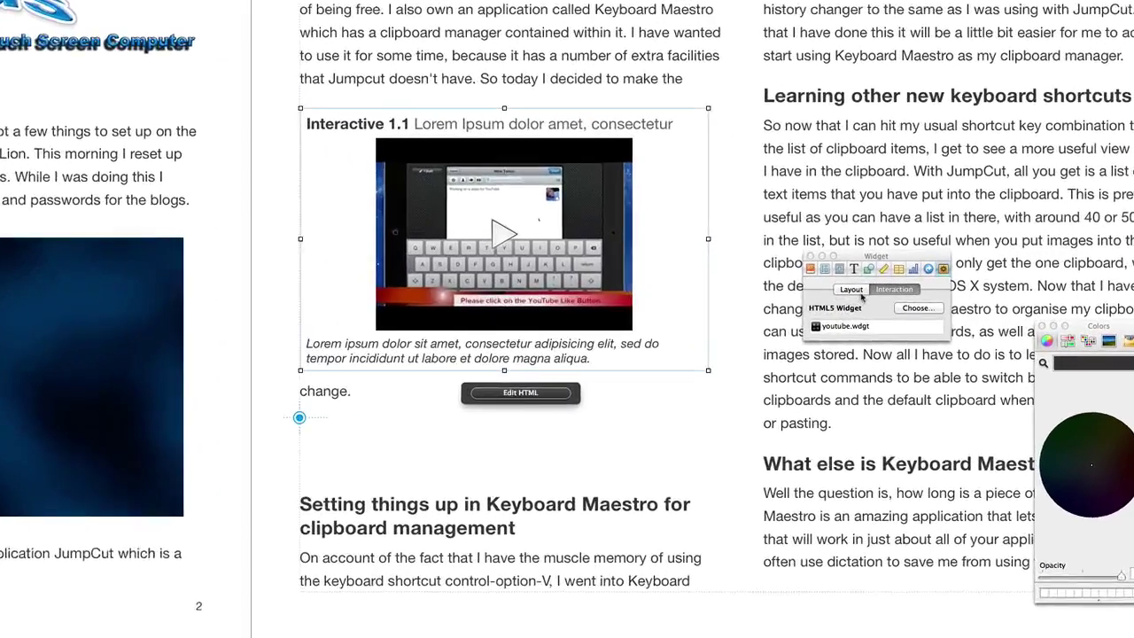
# Step: Remove the widget's title and caption and shrink it so text flows beside it
pyautogui.click(852, 289)
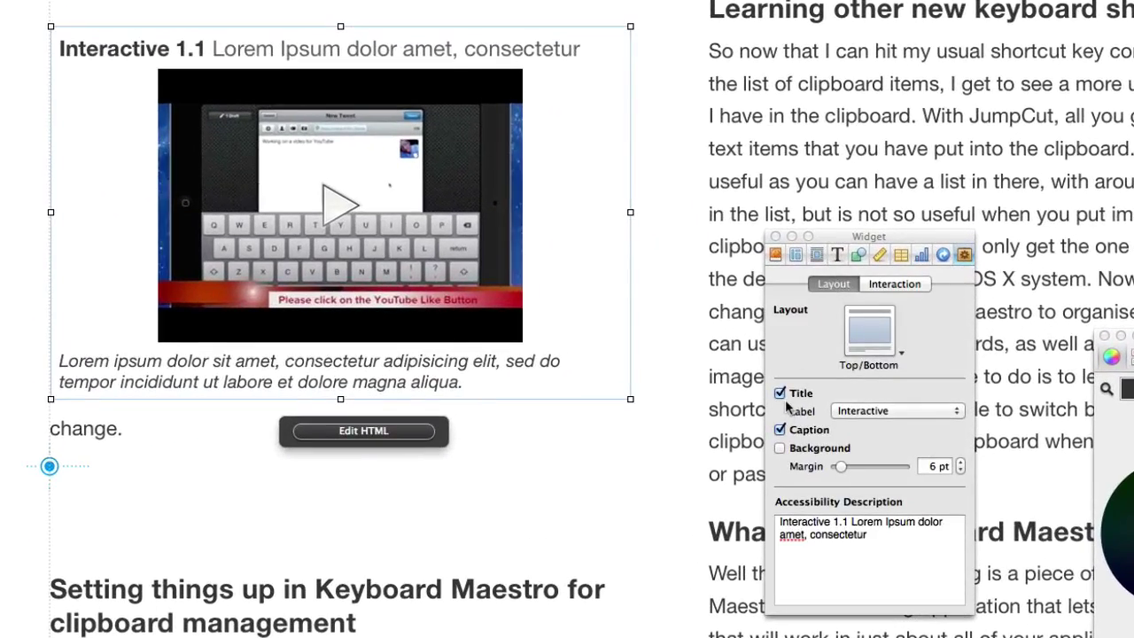
pyautogui.click(780, 393)
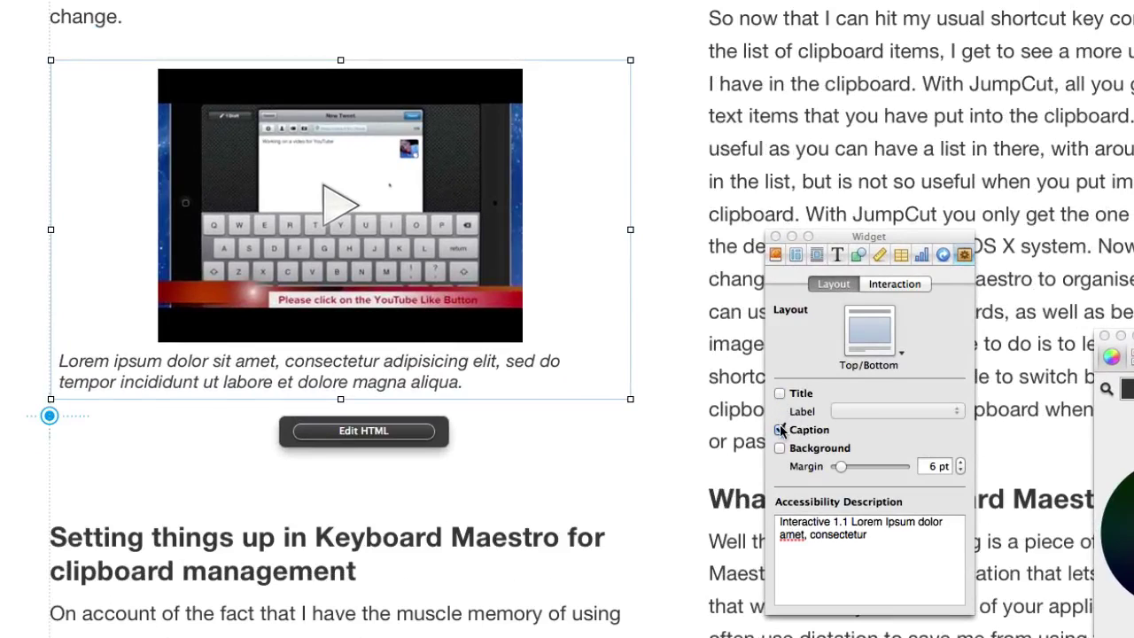
pyautogui.click(779, 430)
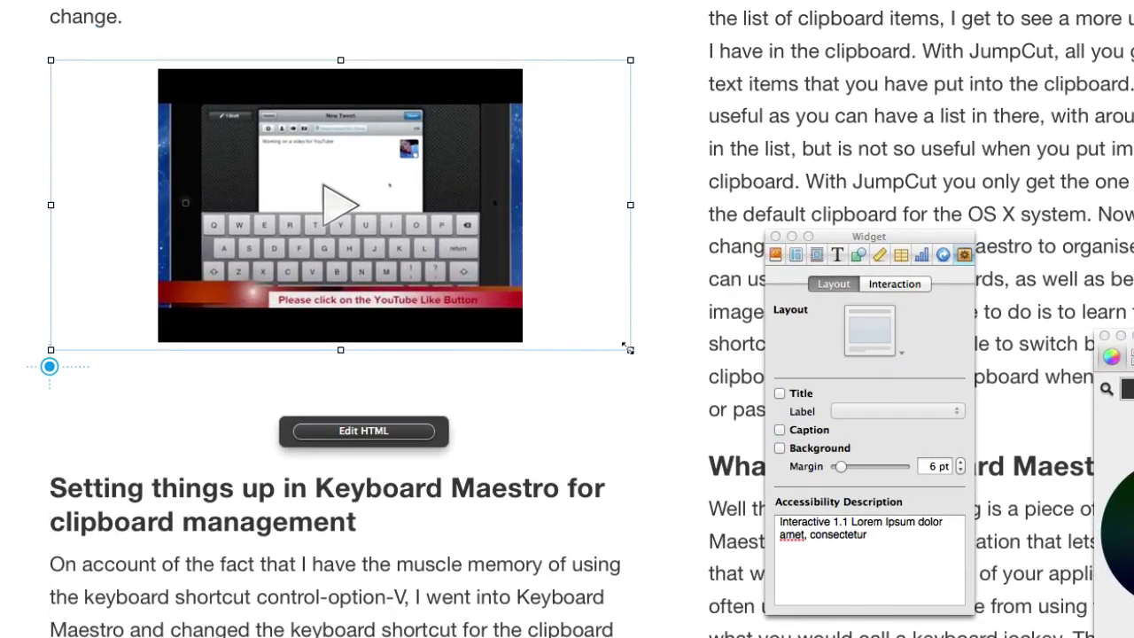
pyautogui.moveTo(627, 349); pyautogui.dragTo(279, 257)
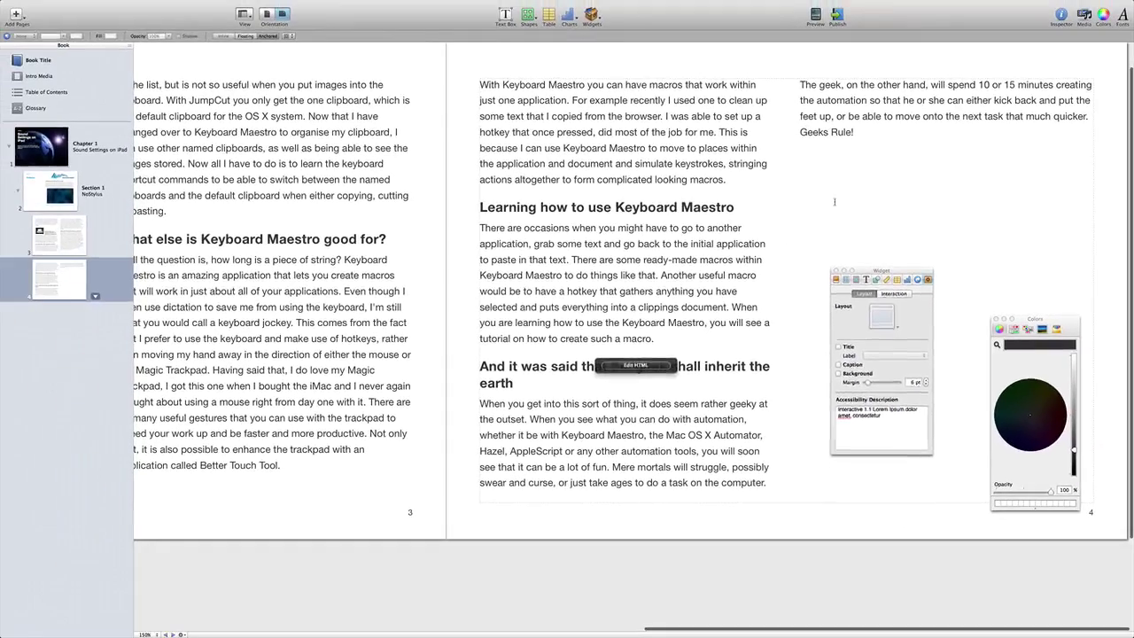
# Step: Add a blank line after 'Geeks Rule!' and switch to the Bookry page in Chrome
pyautogui.press('Return')
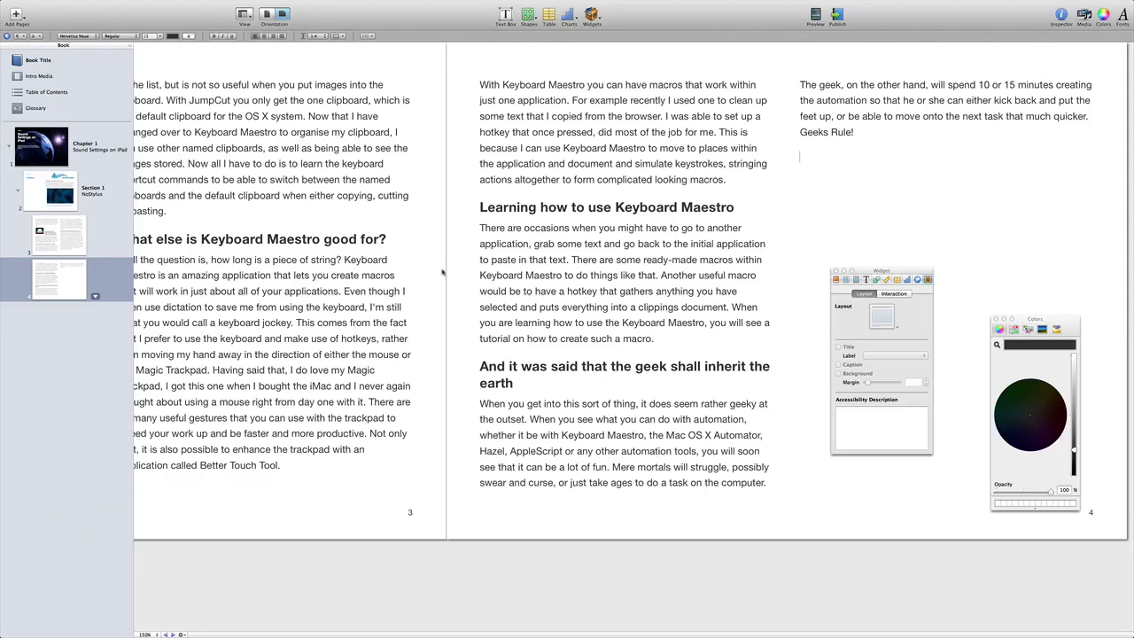
pyautogui.press('super+Tab')
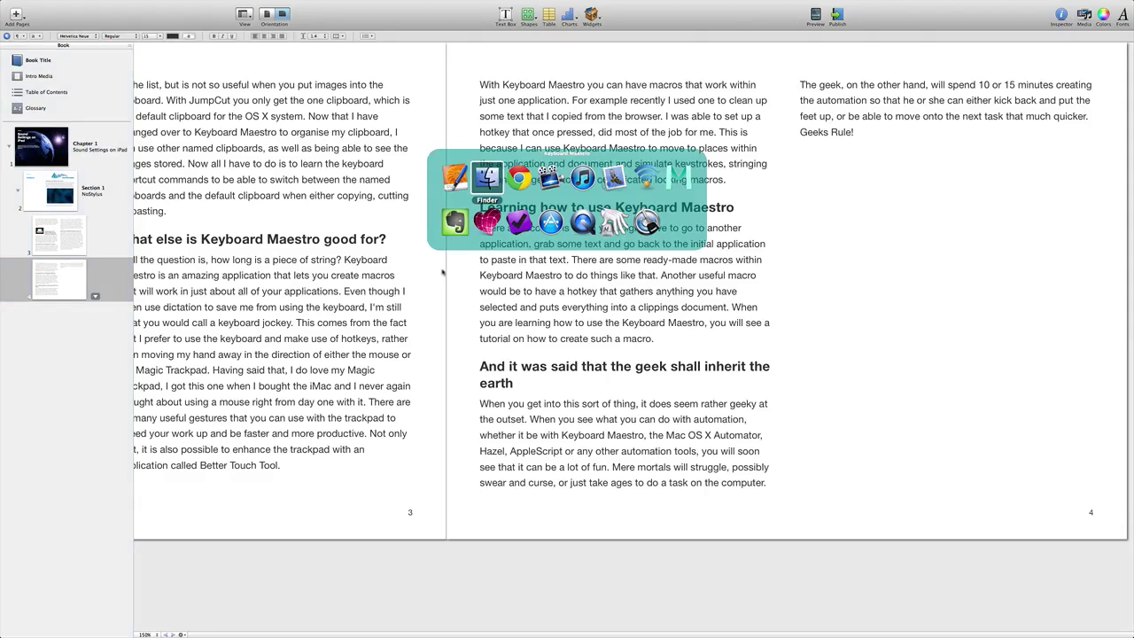
pyautogui.press('super+Tab')
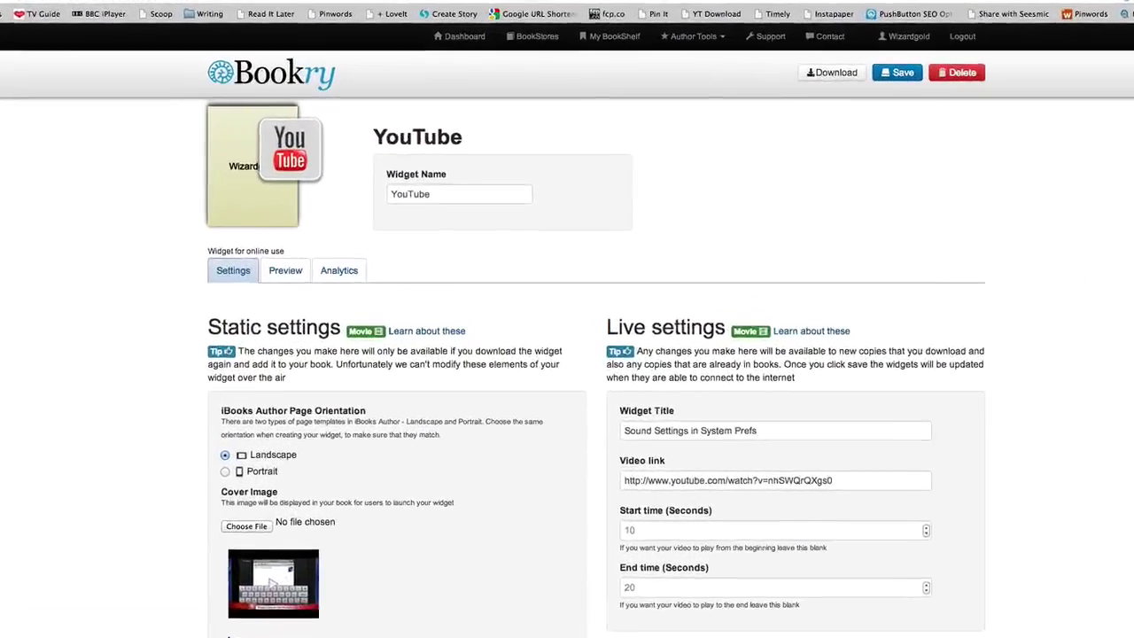
# Step: Move the generated youtubeBundle.wdgt from iBooks Generator into Downloads, then return to iBooks Author
pyautogui.click(699, 19)
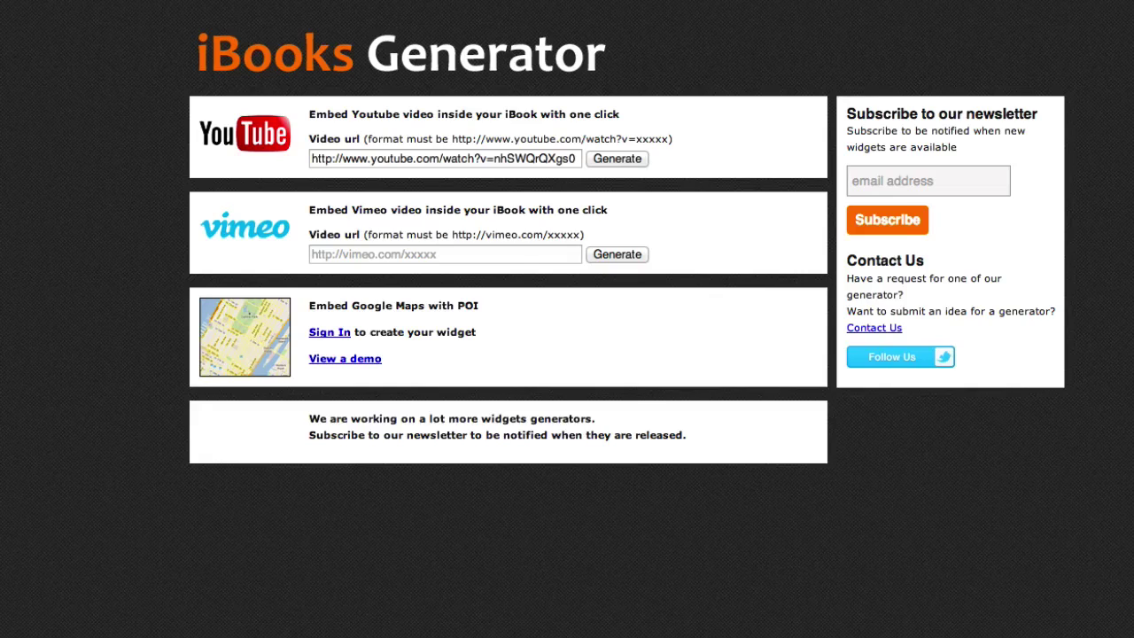
pyautogui.press('super+Tab')
pyautogui.press('super+Tab')
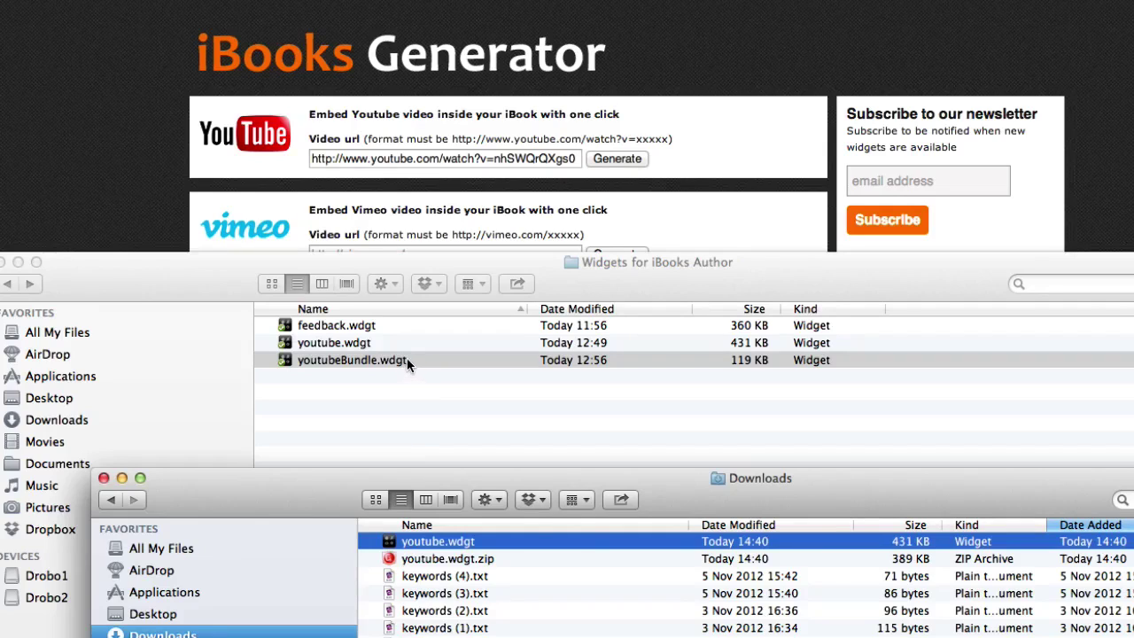
pyautogui.moveTo(406, 358); pyautogui.dragTo(62, 420)
pyautogui.press('super+Tab')
pyautogui.press('super+Tab')
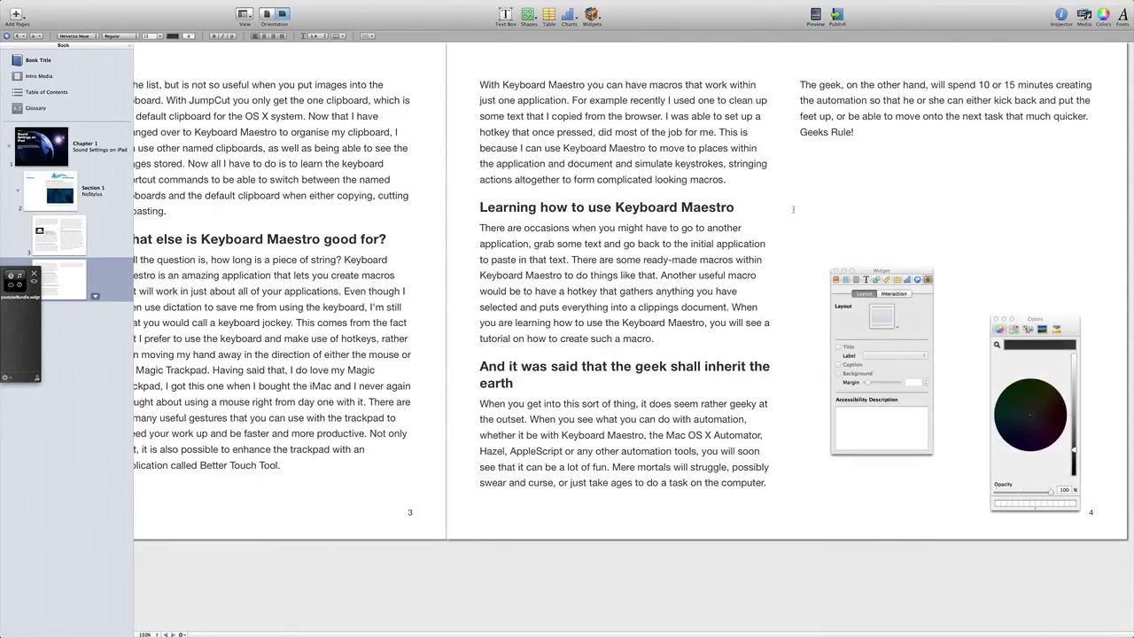
# Step: Insert an HTML widget and move it into page 4's right column
pyautogui.click(592, 14)
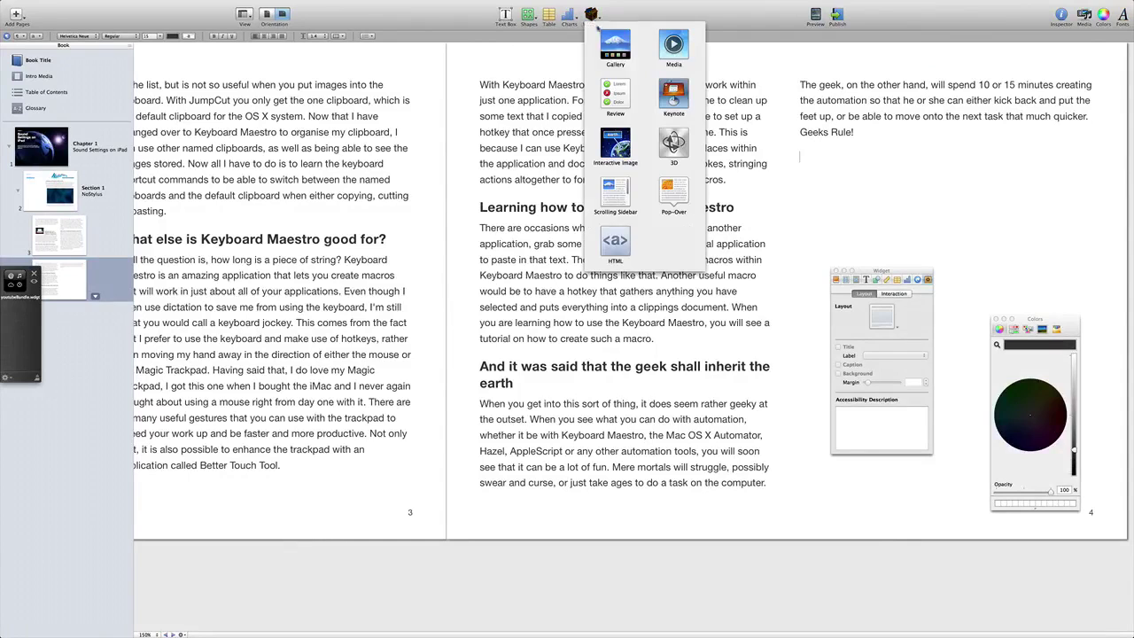
pyautogui.click(616, 243)
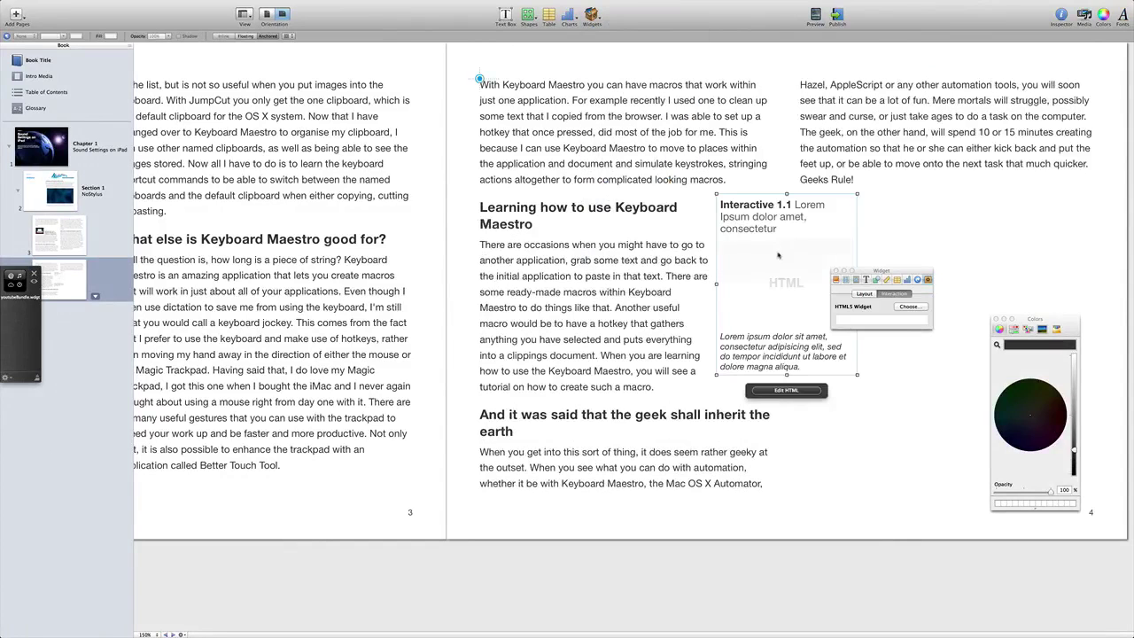
pyautogui.moveTo(778, 255); pyautogui.dragTo(868, 229)
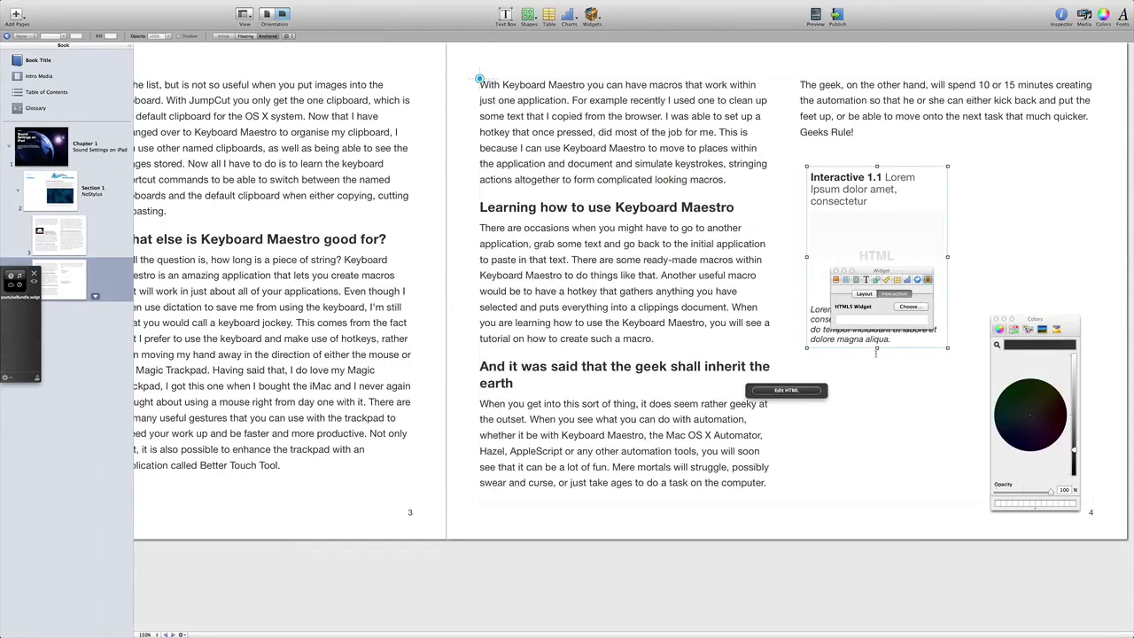
# Step: Turn off the HTML widget's title and caption, then open it for editing
pyautogui.click(864, 293)
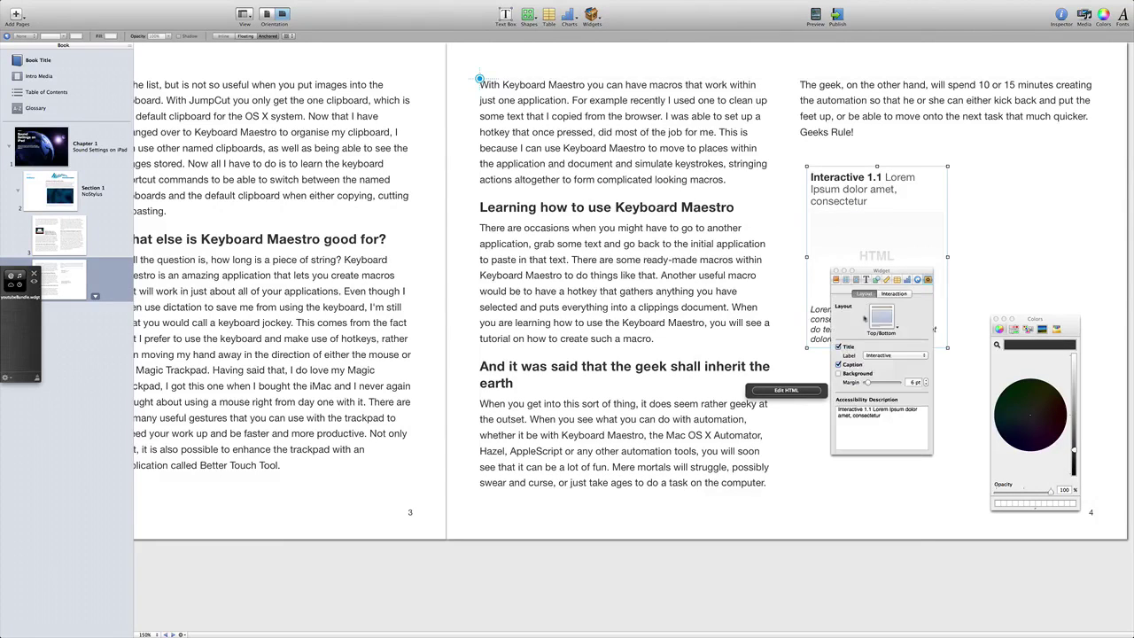
pyautogui.click(839, 346)
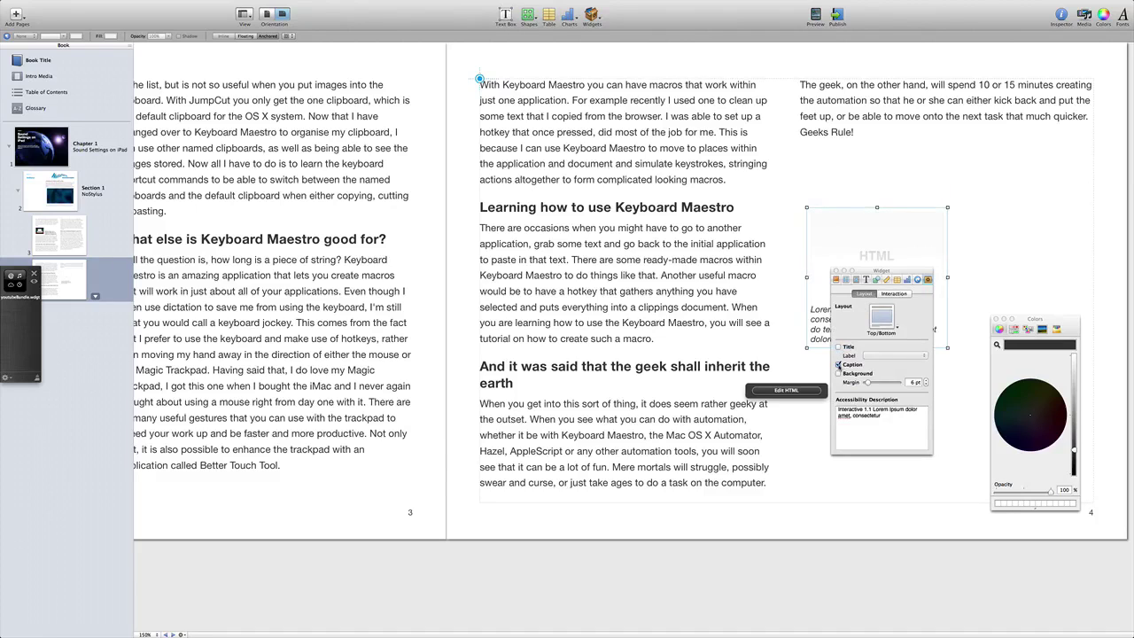
pyautogui.click(838, 365)
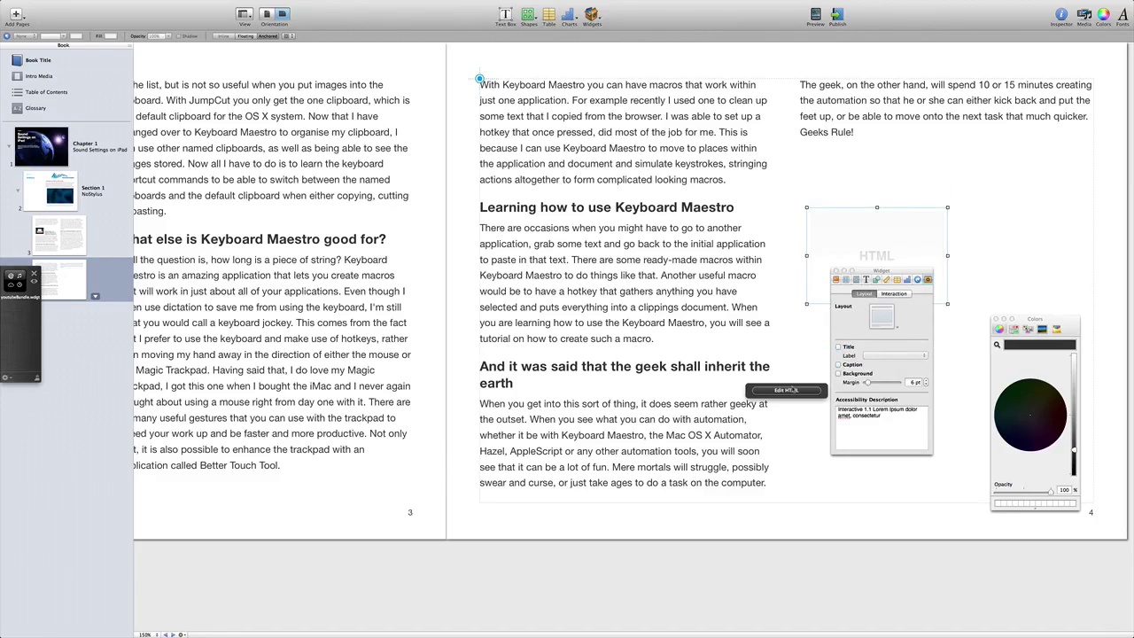
pyautogui.click(788, 391)
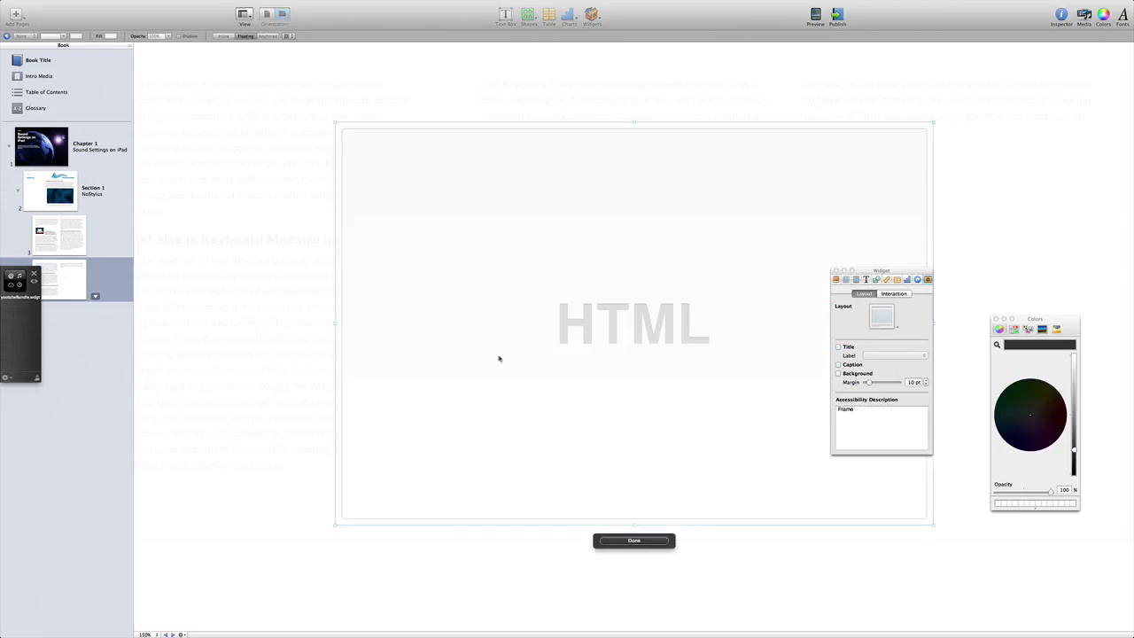
# Step: Load youtubeBundle.wdgt into the HTML widget so it shows the 'Sound Settings in iOS' video
pyautogui.moveTo(17, 284); pyautogui.dragTo(503, 320)
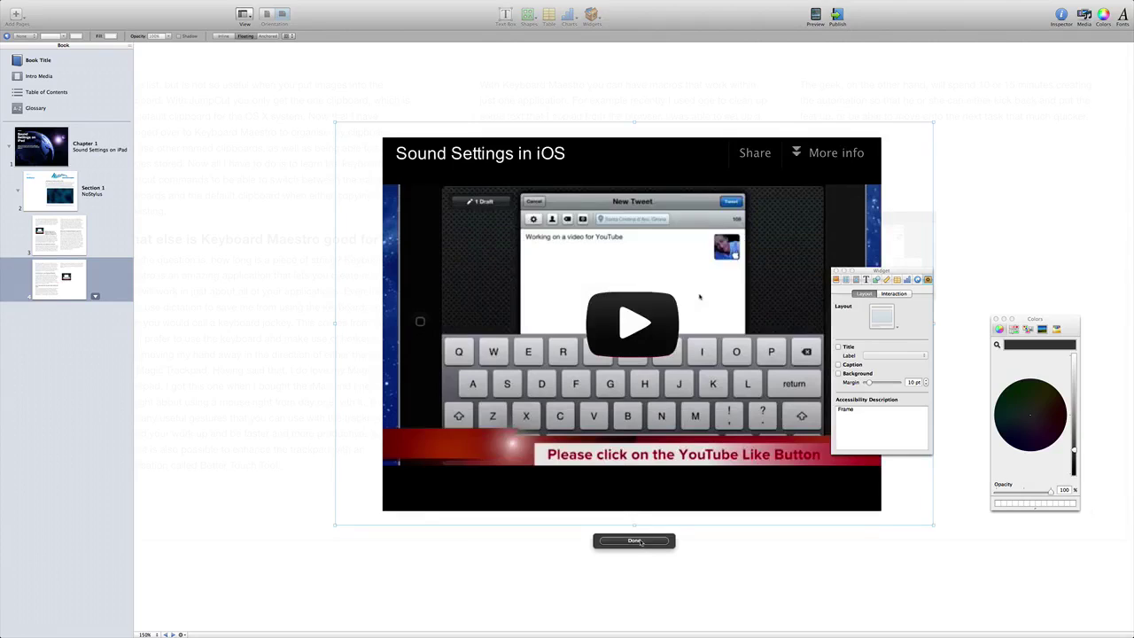
pyautogui.click(634, 541)
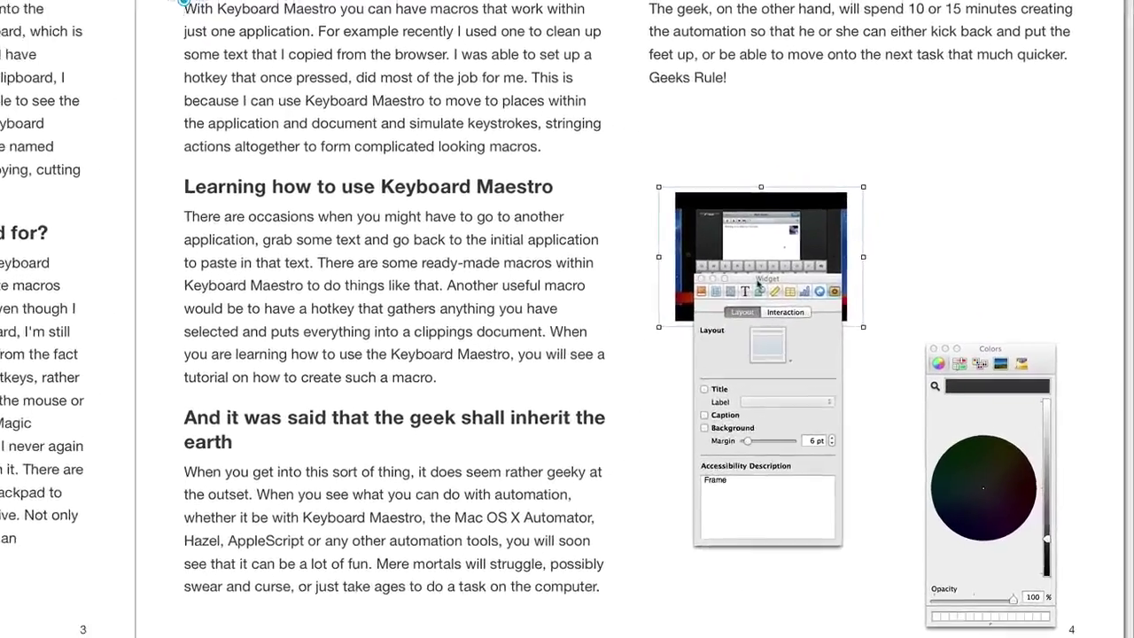
# Step: Move the YouTube widget on page 4 to the column margin so text flows around it
pyautogui.moveTo(759, 282); pyautogui.dragTo(759, 466)
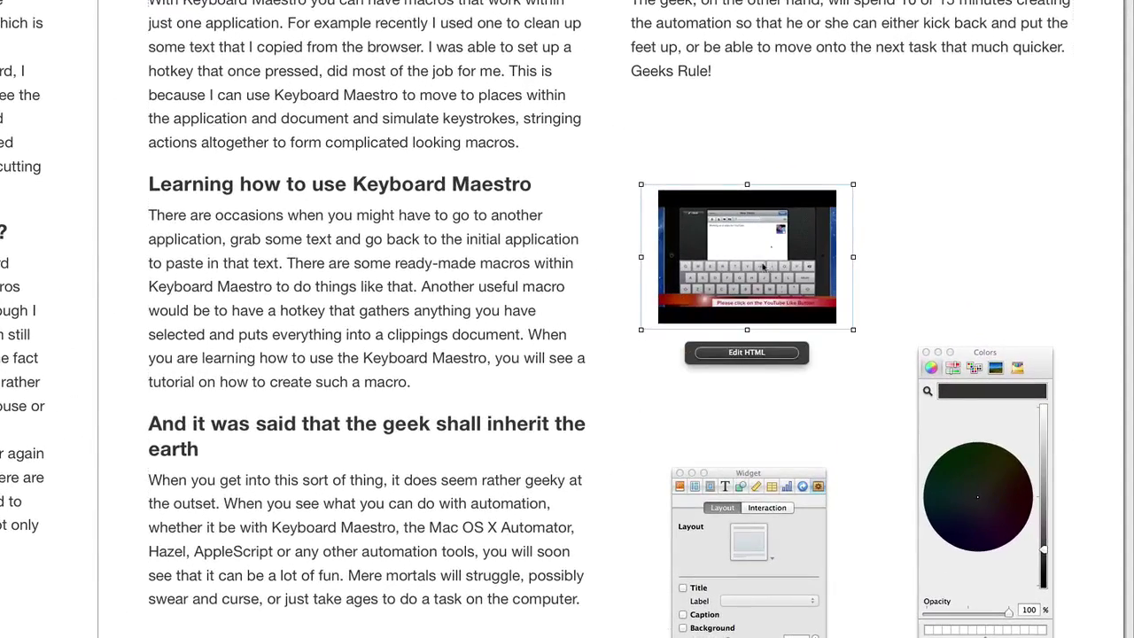
pyautogui.moveTo(786, 252); pyautogui.dragTo(248, 257)
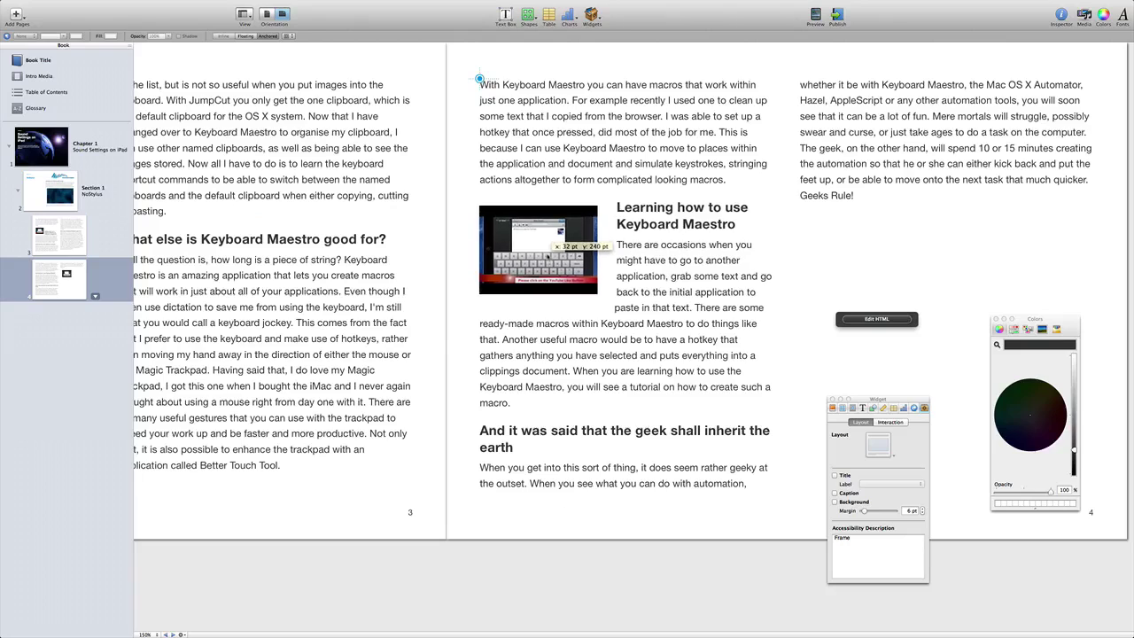
pyautogui.moveTo(546, 256); pyautogui.dragTo(548, 256)
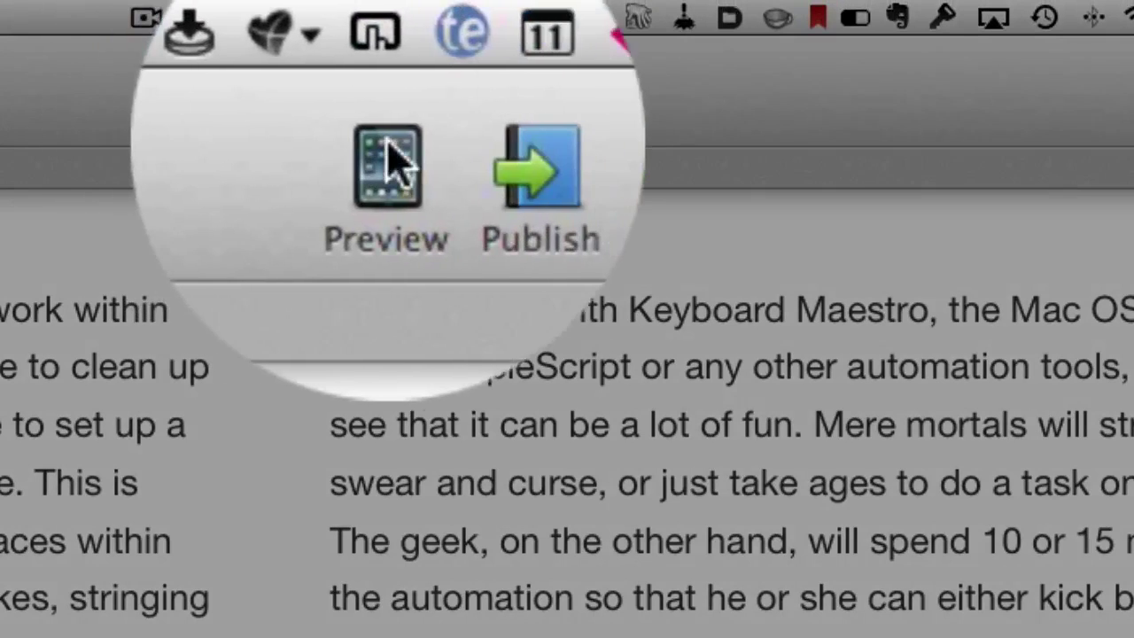
# Step: Send the book to the connected iPad as a preview
pyautogui.click(387, 168)
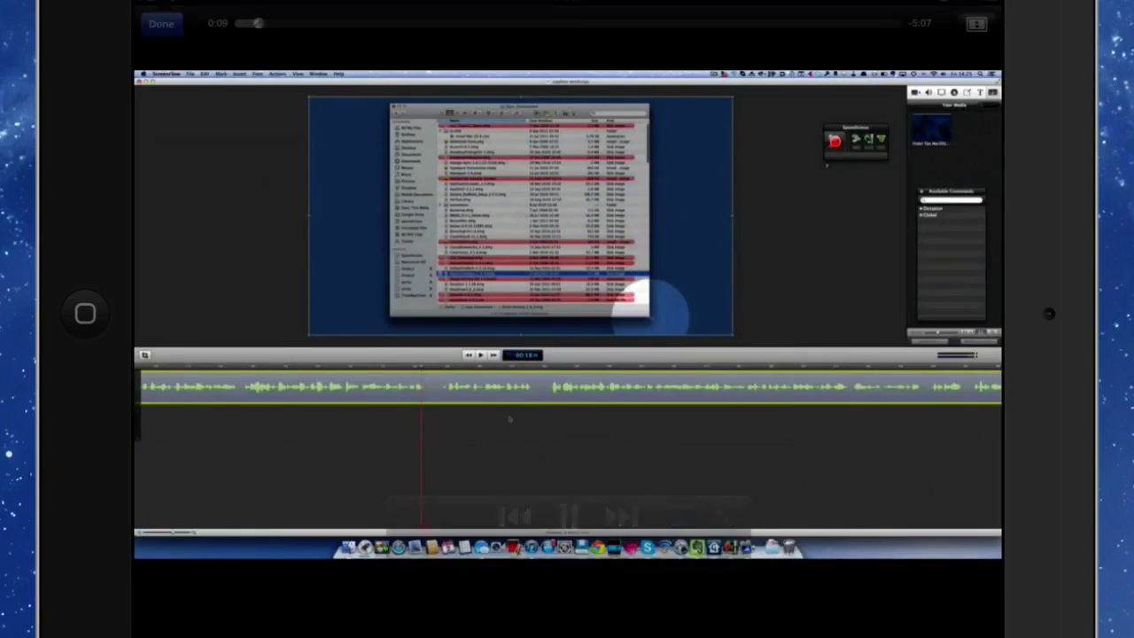
# Step: Pause and close page 2's movie, then open page 3's Bookry YouTube video full screen
pyautogui.click(567, 516)
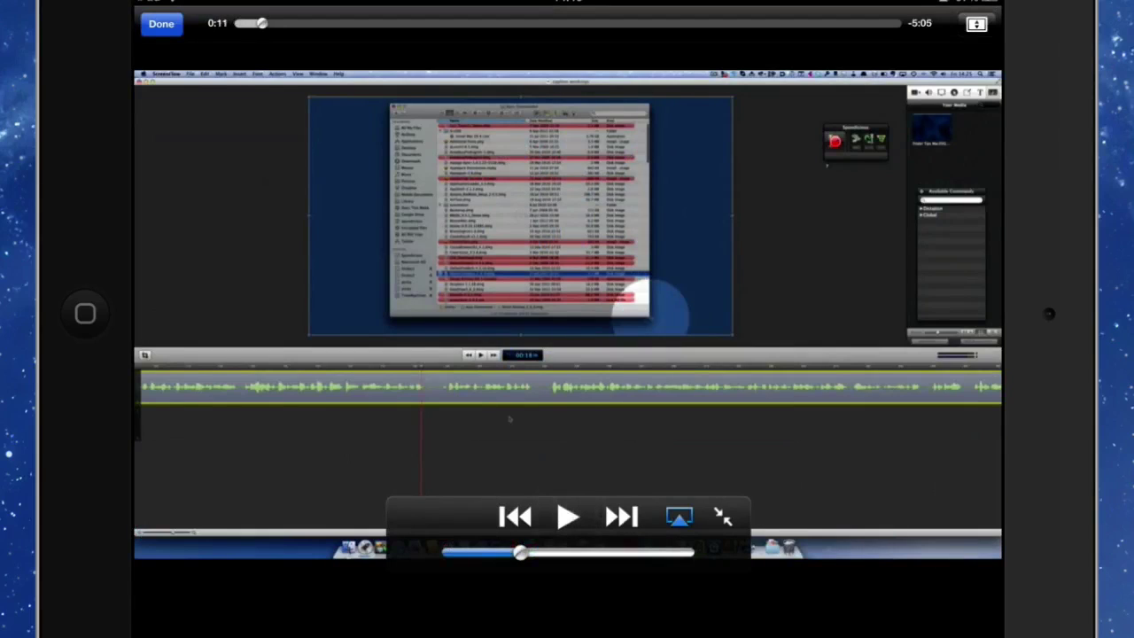
pyautogui.click(161, 23)
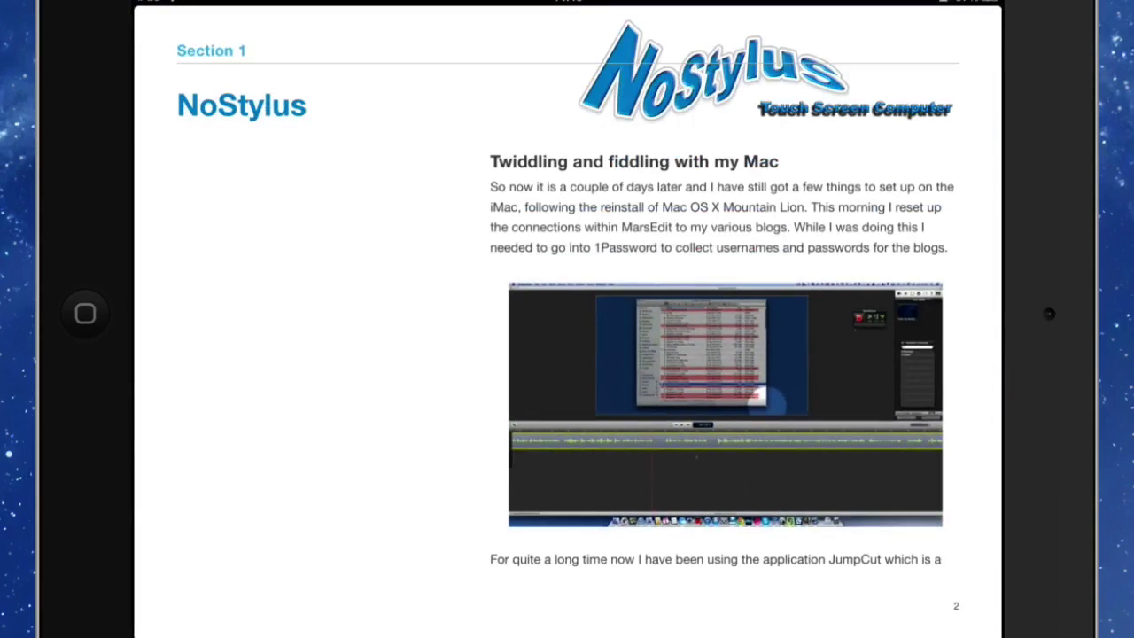
pyautogui.moveTo(886, 354); pyautogui.dragTo(753, 354)
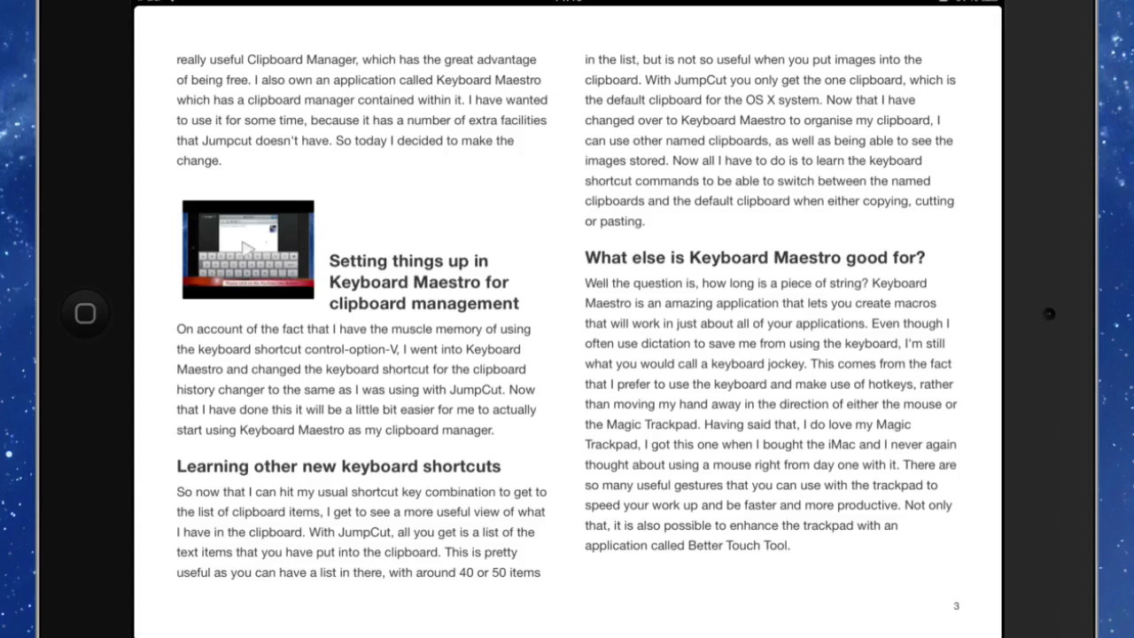
pyautogui.click(248, 249)
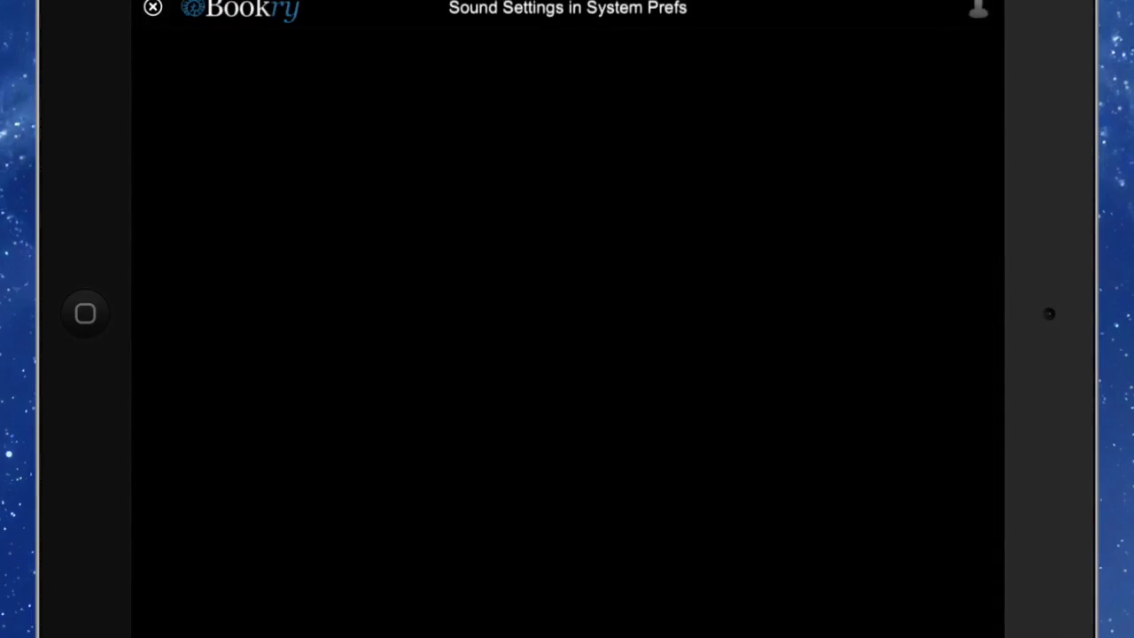